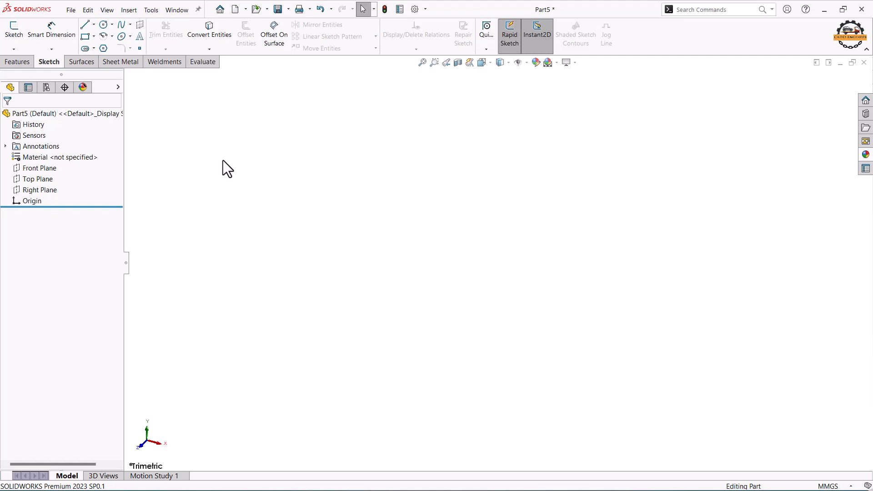
# - Sketch a 180° centerpoint arc on the Front Plane, centred on the origin and opening downward, with a radius of about 36 mm
pyautogui.click(16, 29)
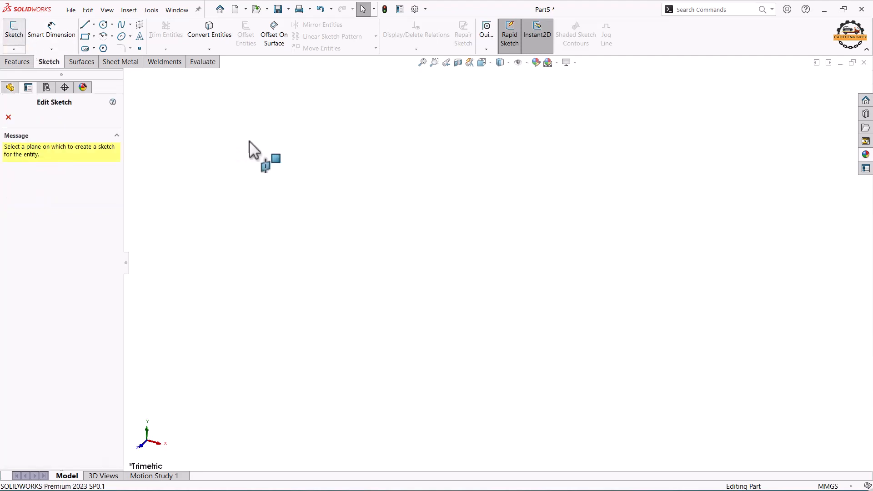
pyautogui.click(353, 140)
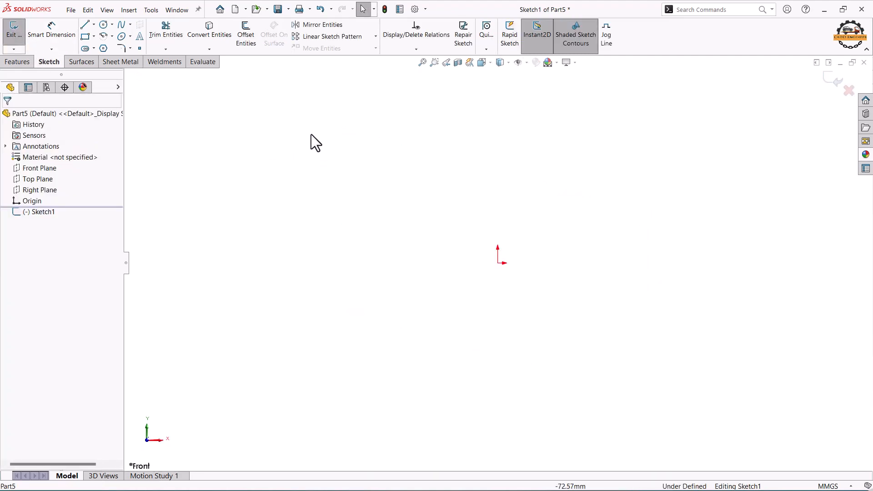
pyautogui.click(112, 36)
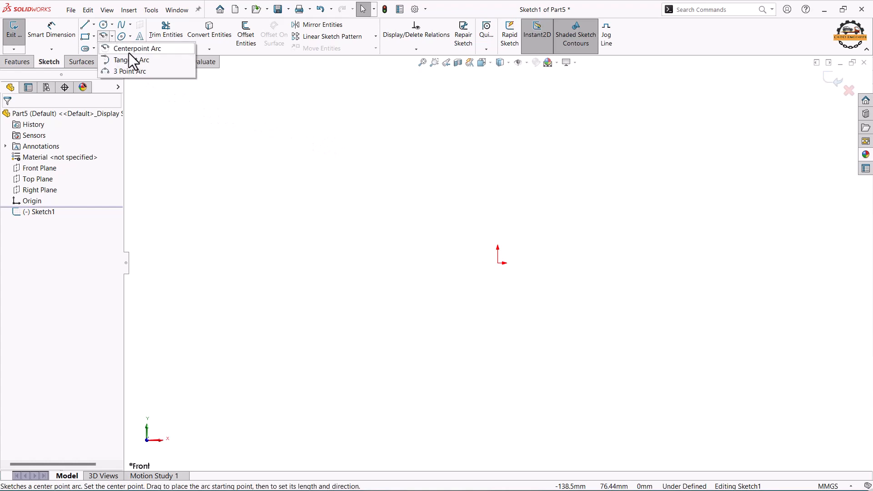
pyautogui.click(130, 49)
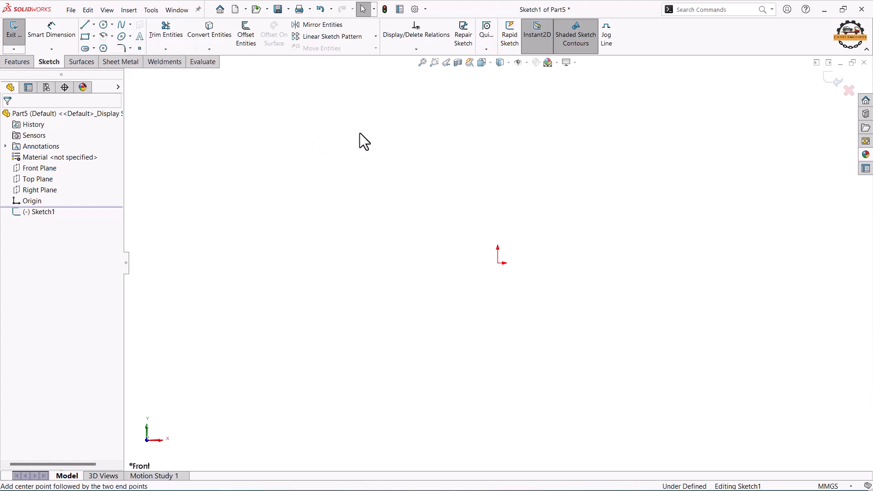
pyautogui.click(498, 263)
pyautogui.click(591, 263)
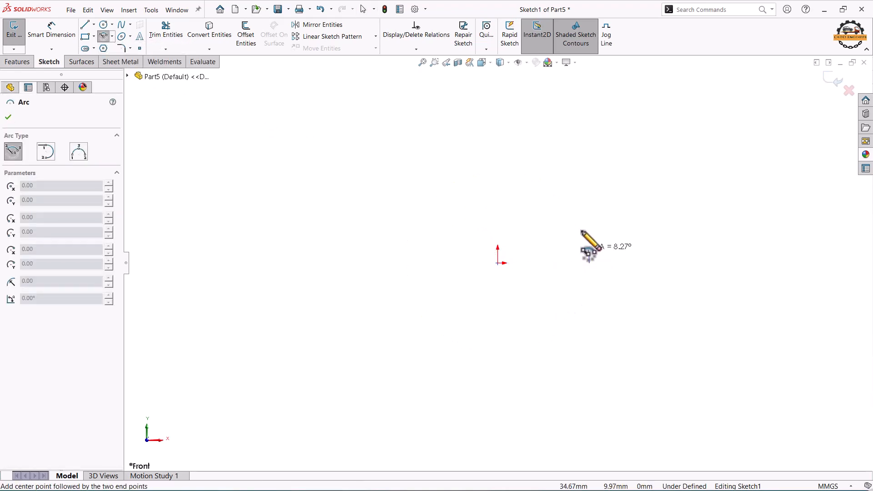
pyautogui.click(406, 263)
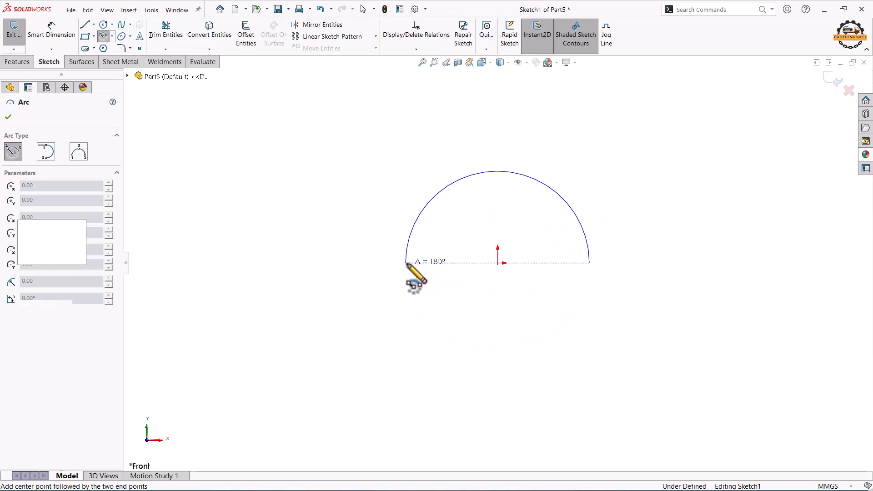
pyautogui.press('Escape')
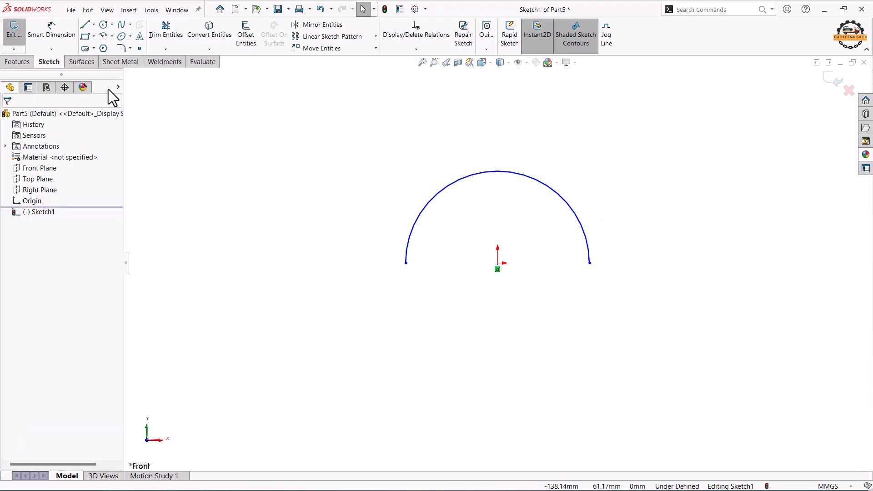
# - Dimension the arc's radius as 134 mm and exit the sketch
pyautogui.click(61, 35)
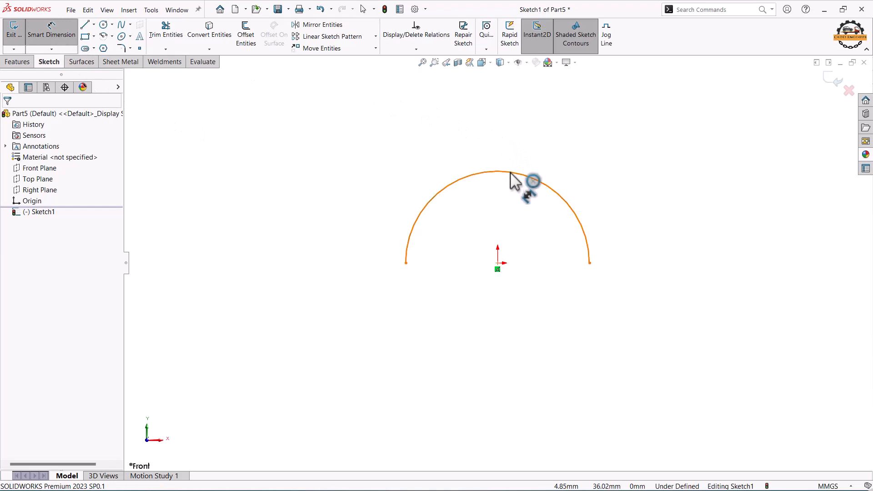
pyautogui.click(584, 145)
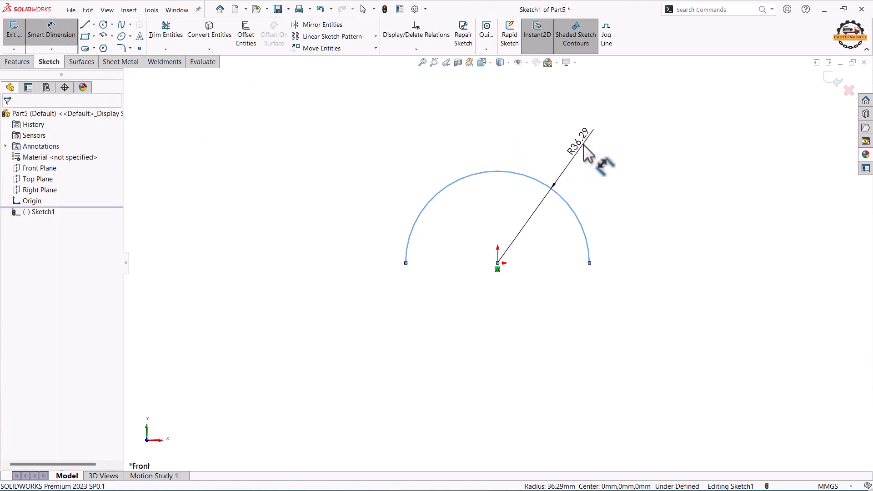
pyautogui.click(583, 145)
pyautogui.write('134')
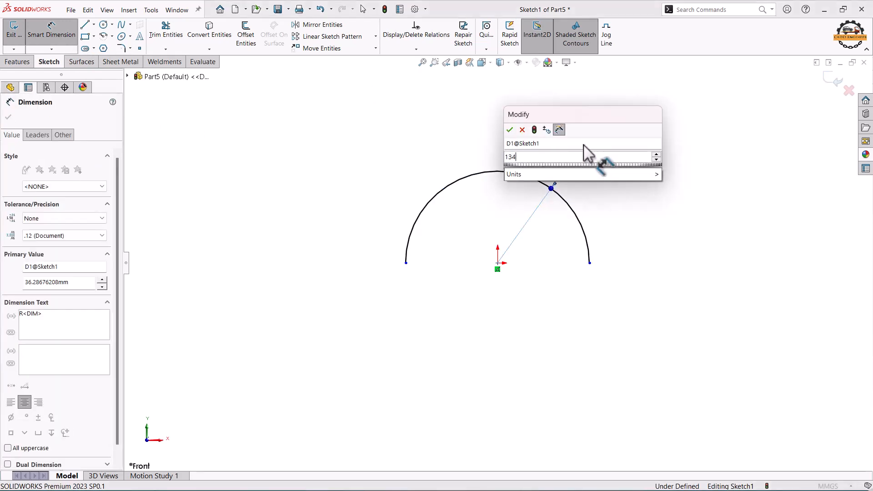
pyautogui.click(510, 132)
pyautogui.press('Escape')
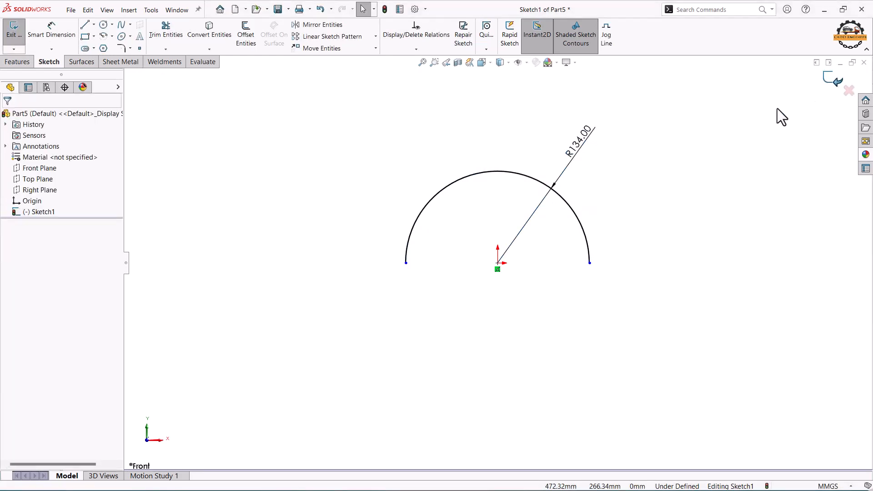
pyautogui.hotkey('ctrl', 'b')
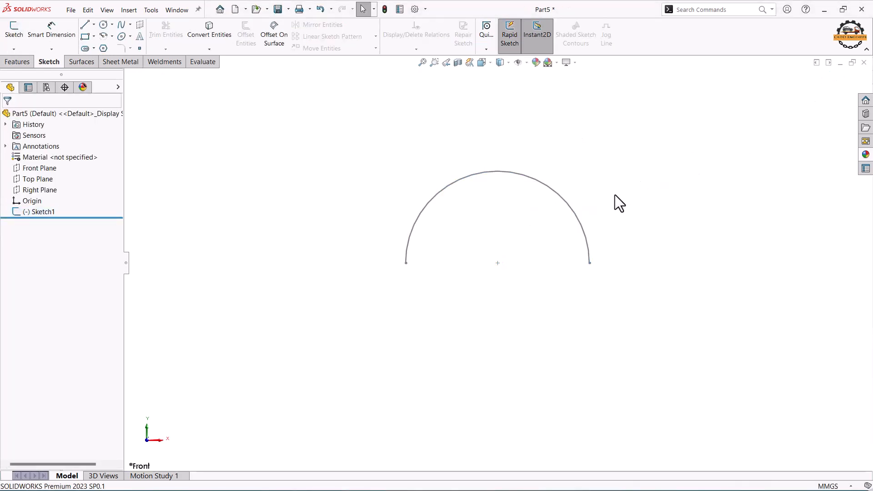
# - Sketch two concentric circles about 50 mm and 22 mm in diameter on the Top Plane, centred on the arc's +X endpoint
pyautogui.moveTo(615, 195); pyautogui.dragTo(531, 253, button='middle')
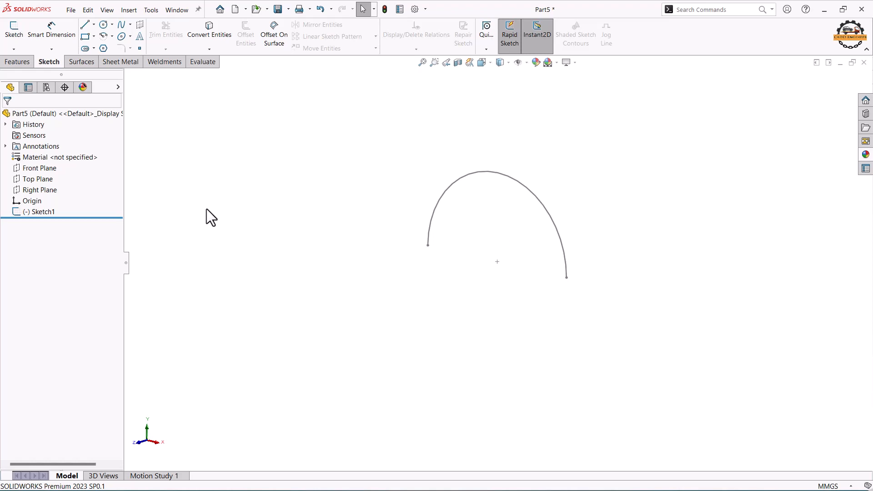
pyautogui.click(48, 190)
pyautogui.click(44, 180)
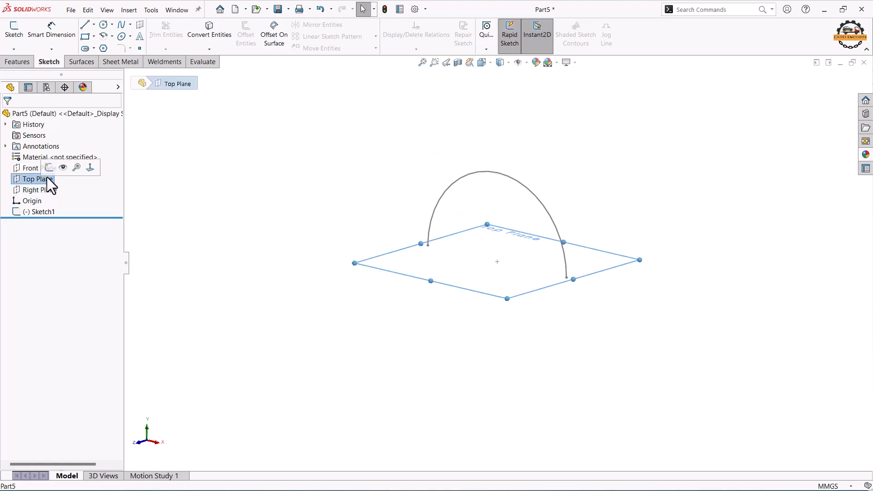
pyautogui.click(50, 169)
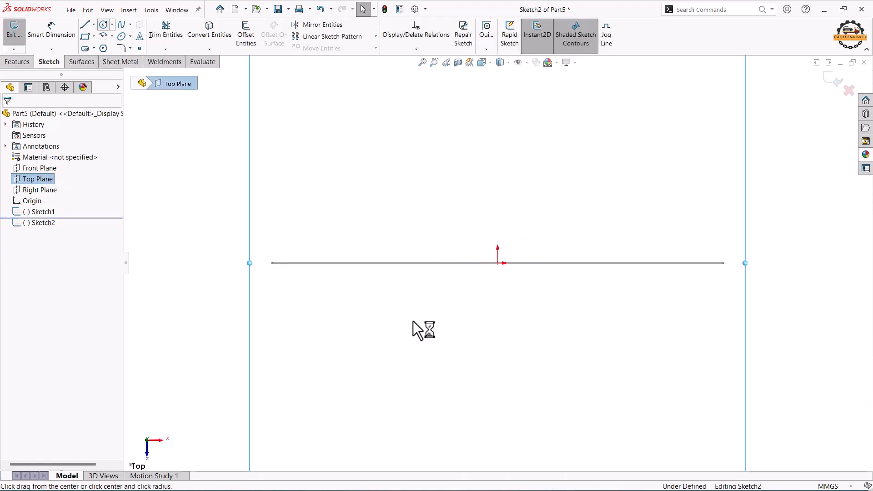
pyautogui.click(723, 263)
pyautogui.click(723, 305)
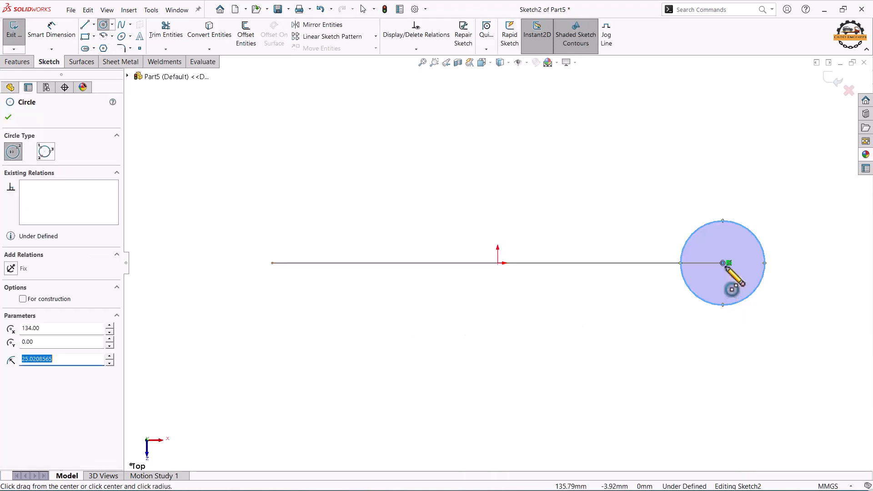
pyautogui.click(724, 263)
pyautogui.click(729, 281)
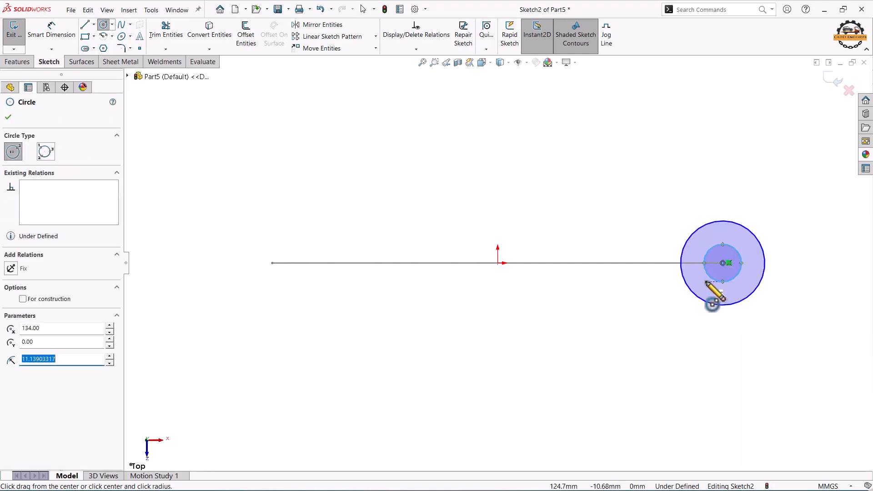
pyautogui.press('Escape')
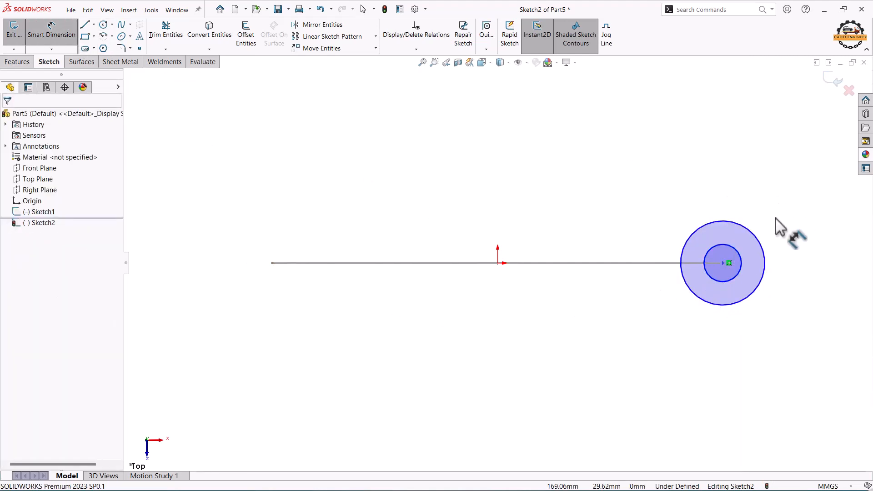
# - Dimension the outer circle's diameter as 108 mm
pyautogui.click(755, 233)
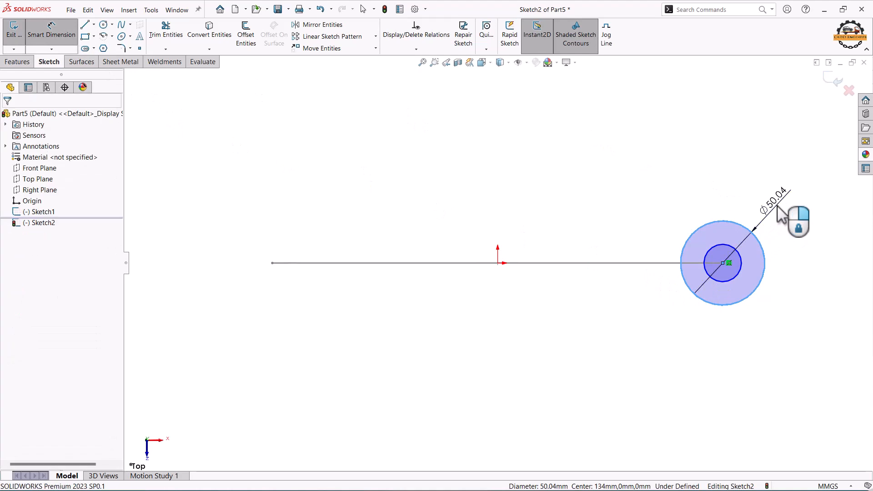
pyautogui.click(778, 213)
pyautogui.write('1')
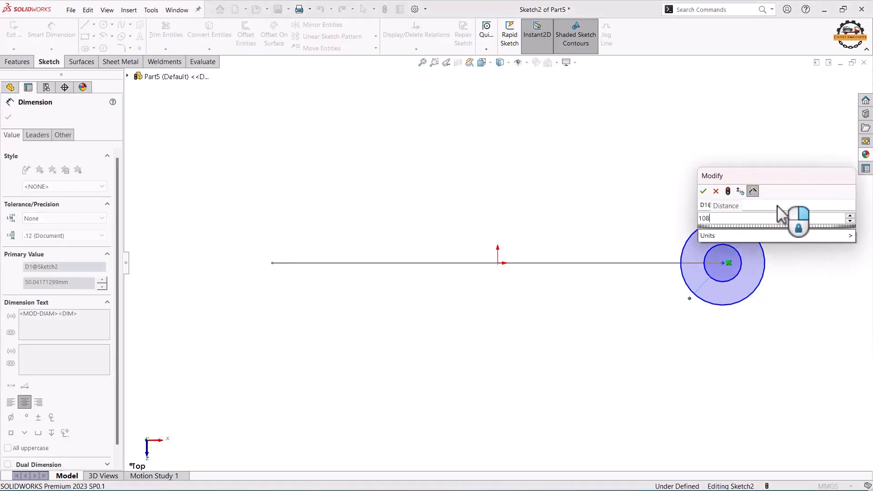
pyautogui.write('08')
pyautogui.press('Return')
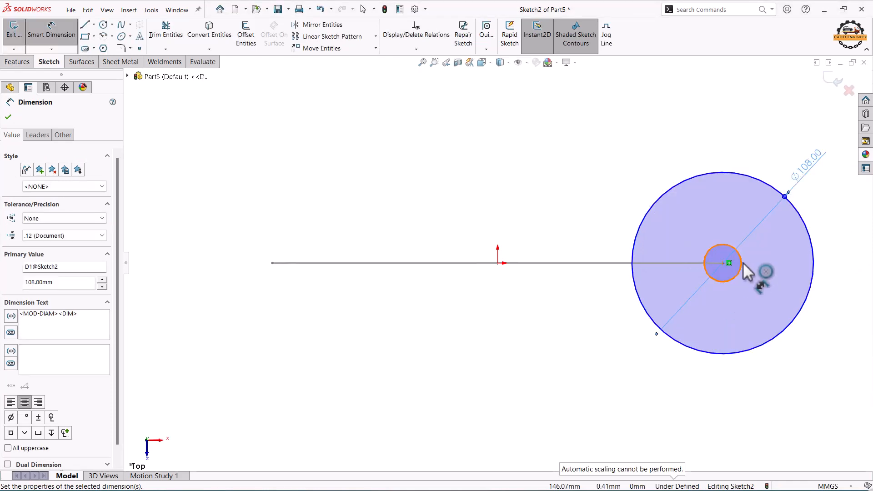
# - Dimension the inner circle's diameter as 80 mm and leave the dimension tool
pyautogui.click(743, 265)
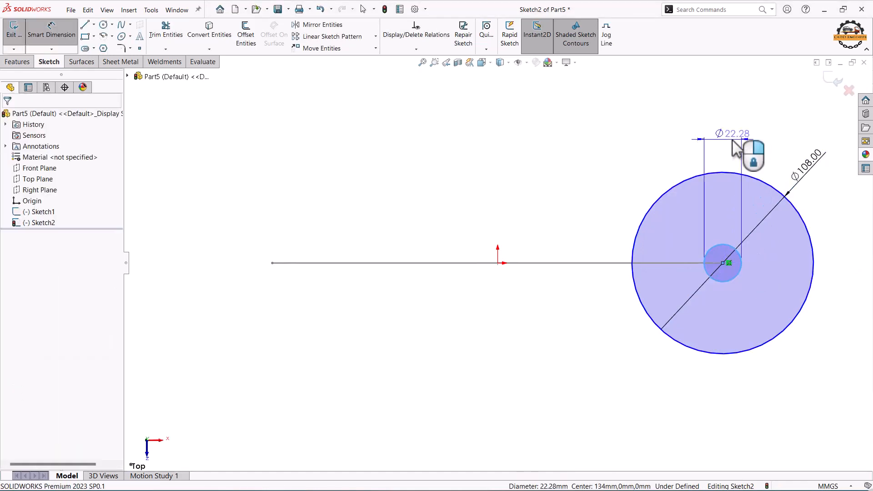
pyautogui.click(734, 144)
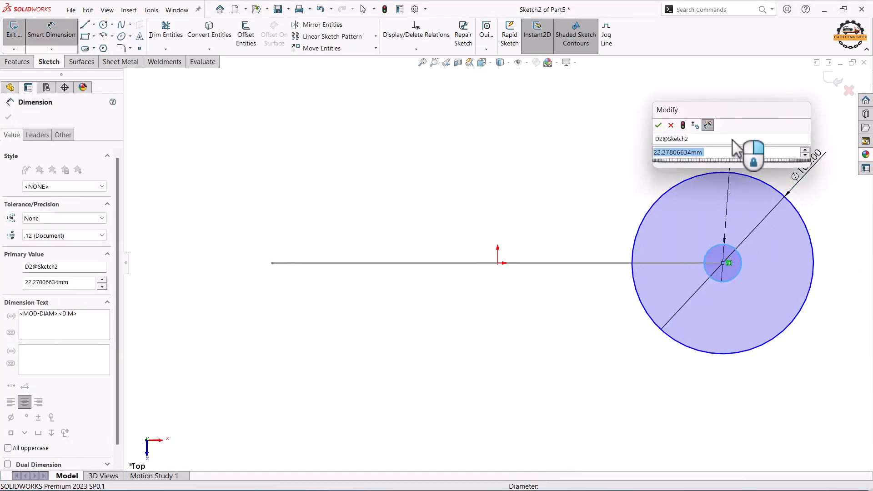
pyautogui.write('80')
pyautogui.press('Return')
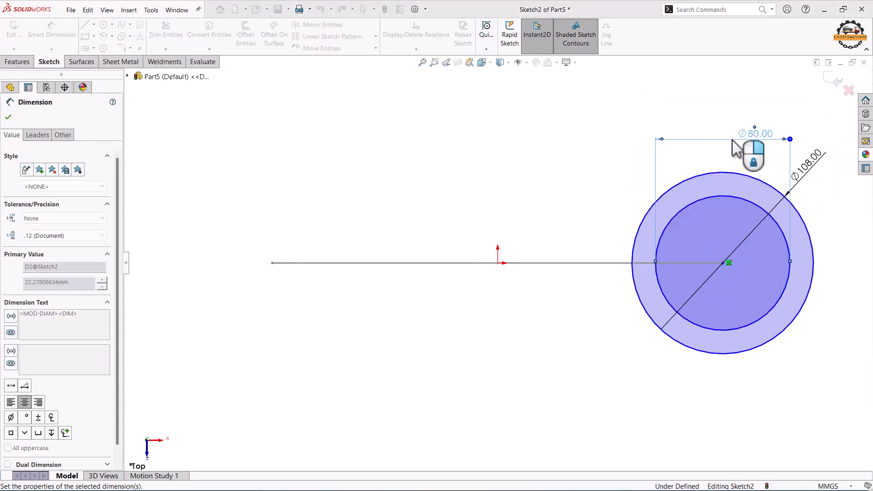
pyautogui.press('Escape')
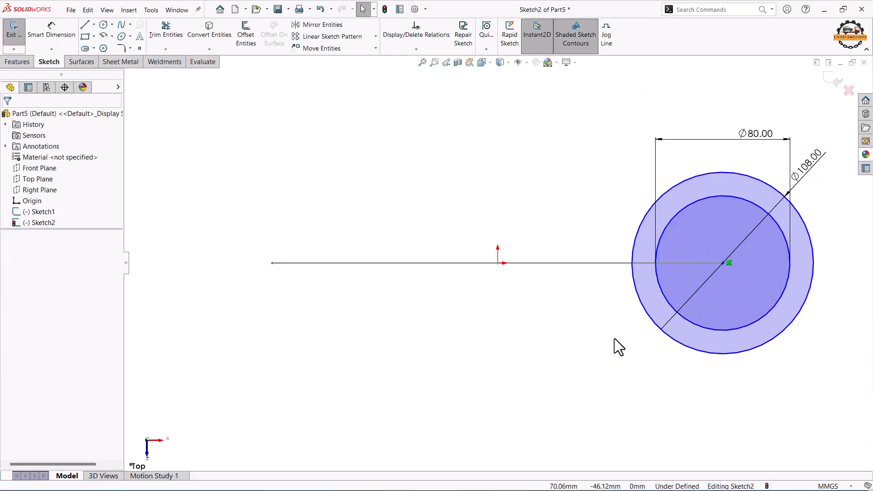
# - Pull the circles' shared centre off the arc, make it coincident with the arc's endpoint, and exit the sketch
pyautogui.moveTo(615, 346); pyautogui.dragTo(611, 222, button='middle')
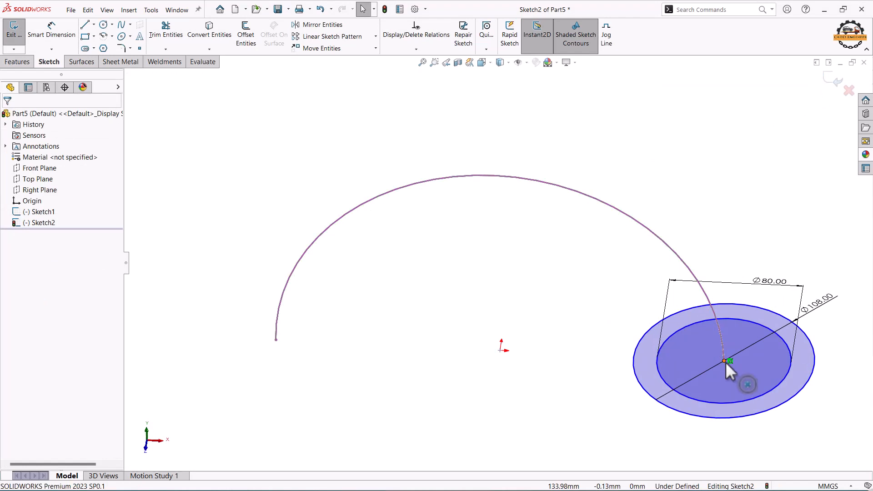
pyautogui.moveTo(724, 361); pyautogui.dragTo(746, 364)
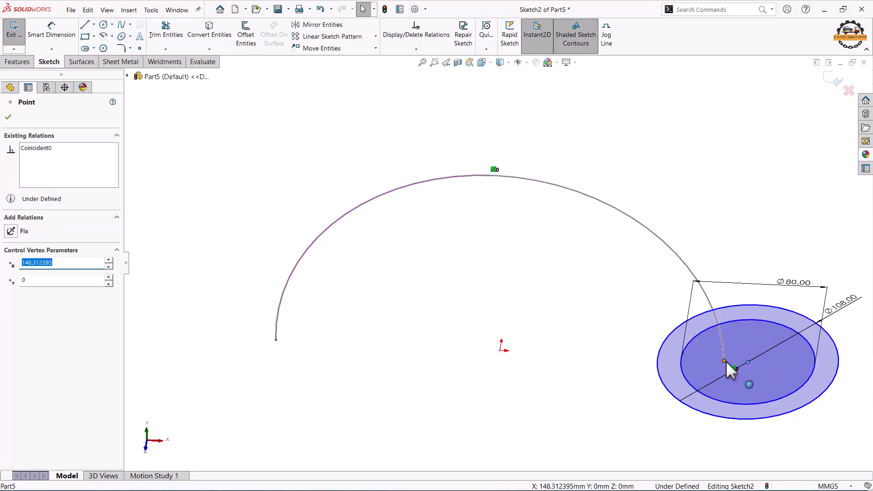
pyautogui.press('Escape')
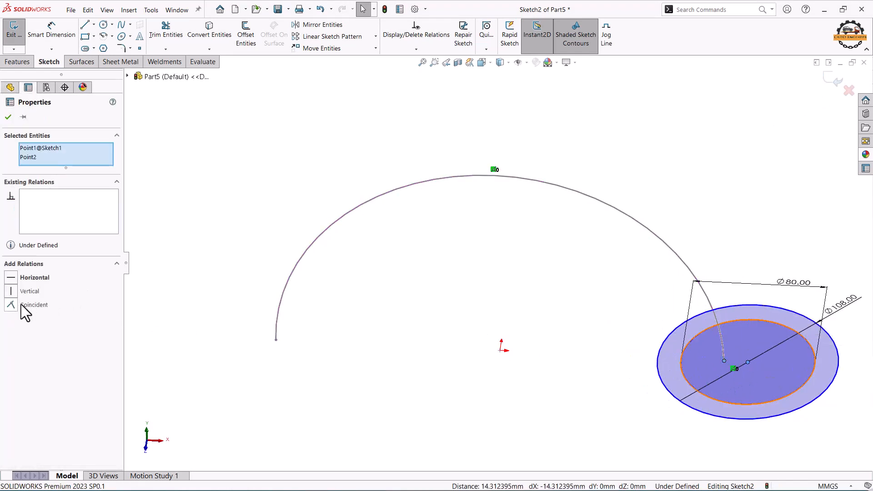
pyautogui.click(13, 304)
pyautogui.click(828, 80)
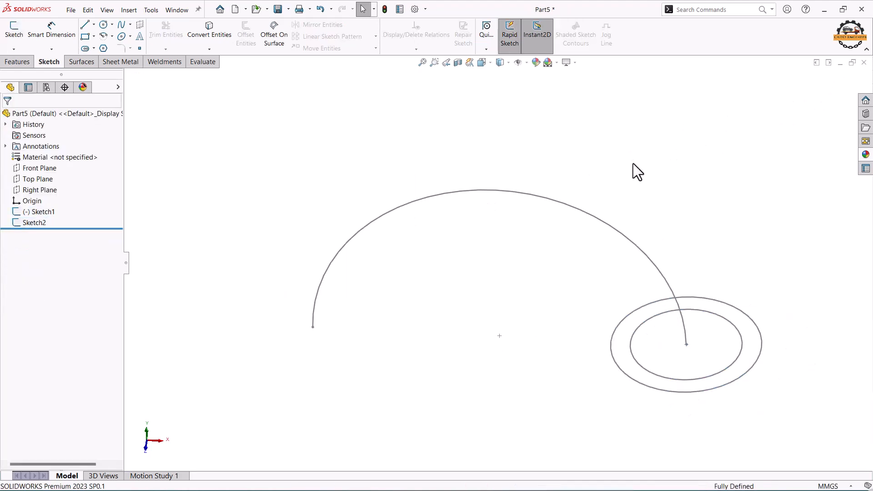
# - Sweep the two-circle sketch as the profile along the semicircular arc path to form the hollow bend
pyautogui.moveTo(634, 169)
pyautogui.mouseDown(button='middle')
pyautogui.moveTo(629, 156)
pyautogui.moveTo(583, 167)
pyautogui.moveTo(597, 161)
pyautogui.mouseUp(button='middle')
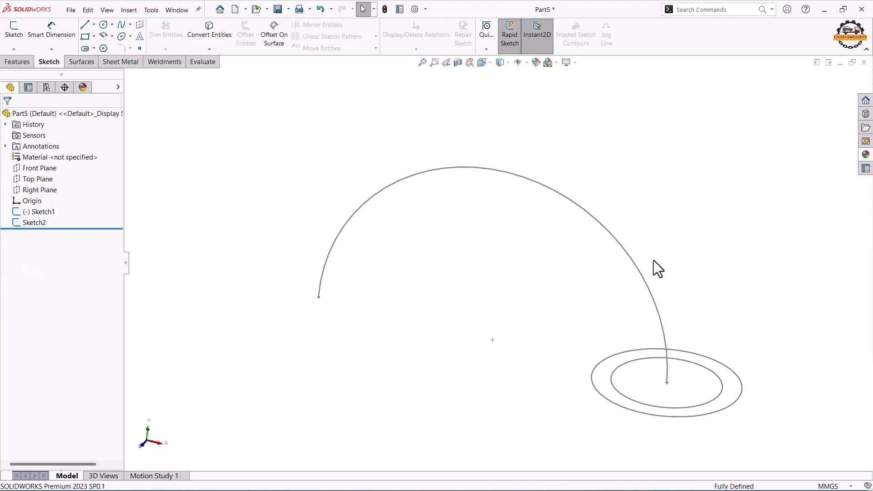
pyautogui.click(36, 223)
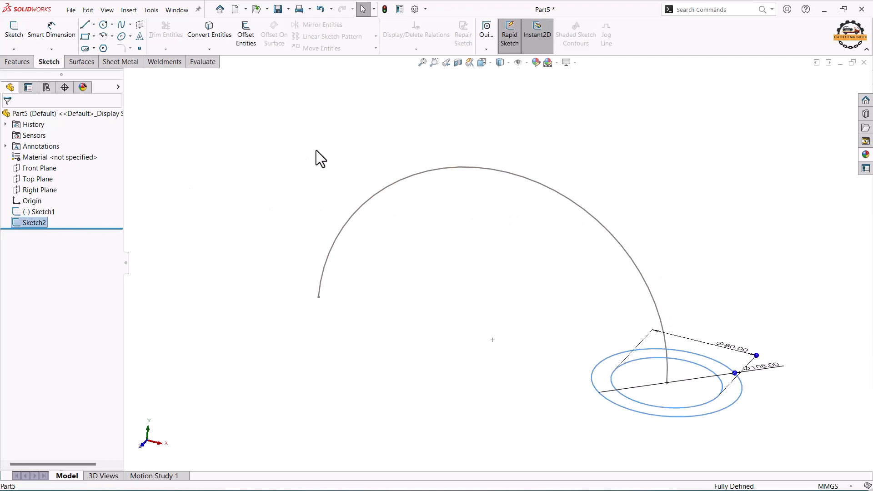
pyautogui.click(24, 62)
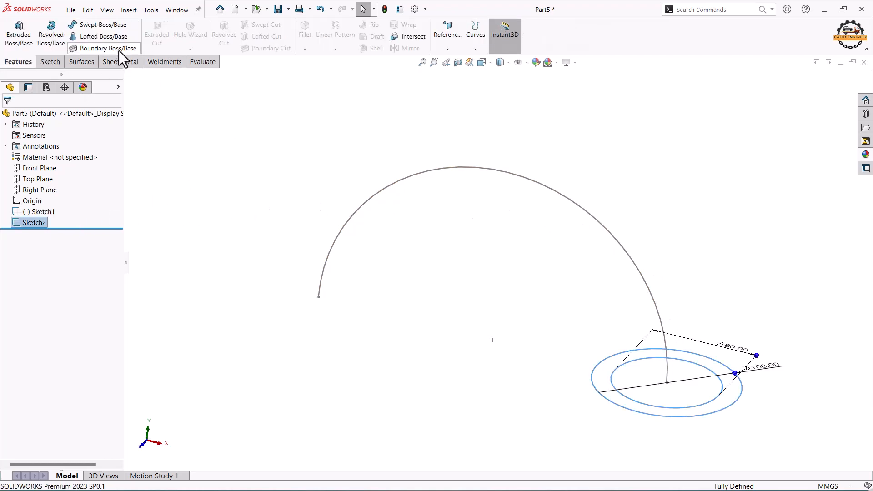
pyautogui.click(113, 28)
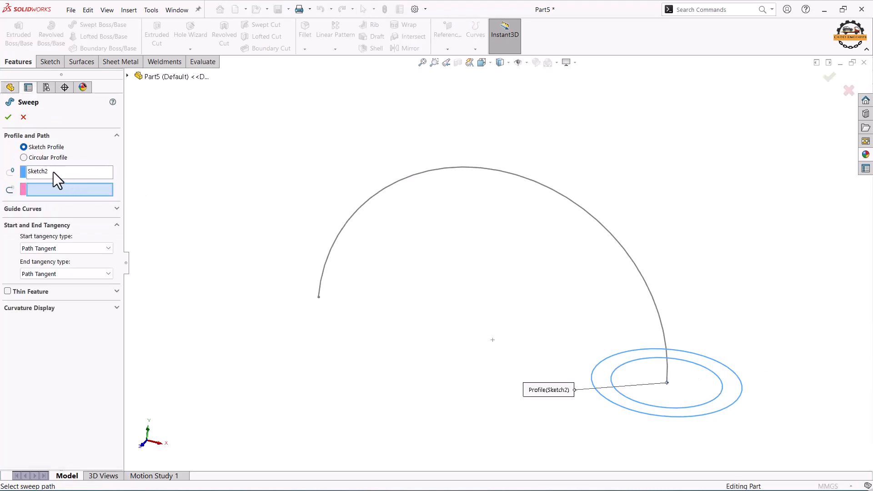
pyautogui.click(53, 172)
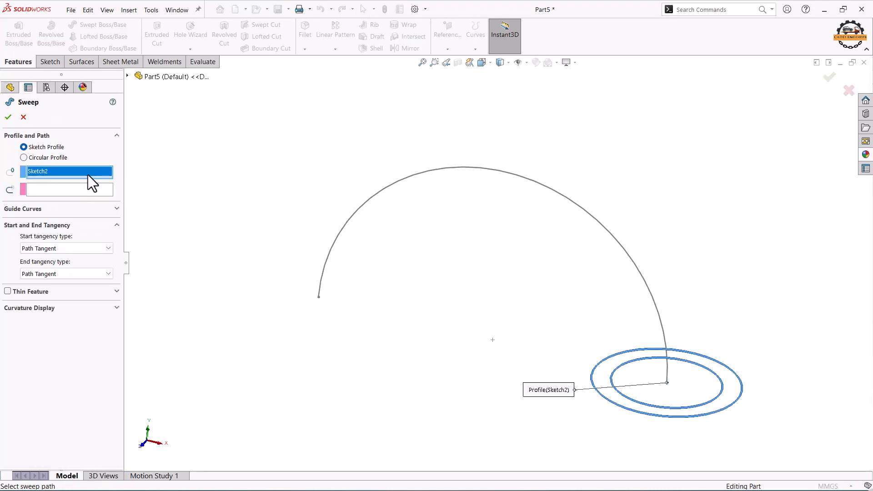
pyautogui.click(82, 190)
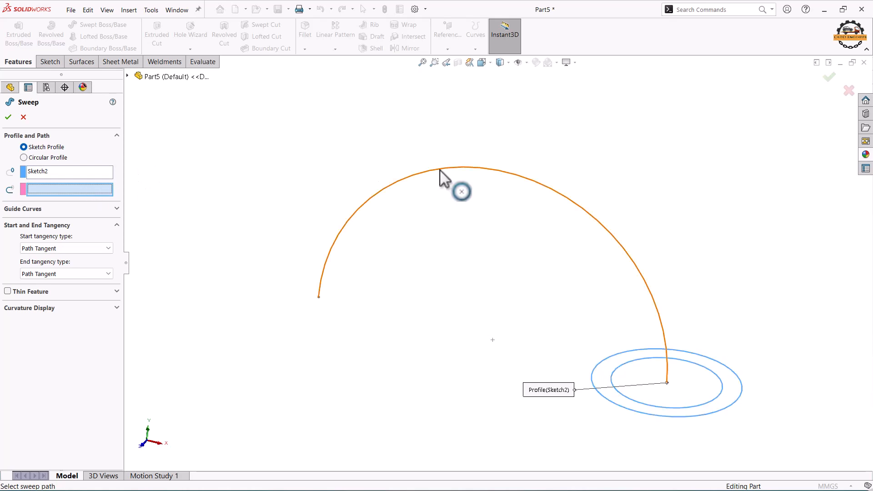
pyautogui.click(440, 170)
pyautogui.click(828, 80)
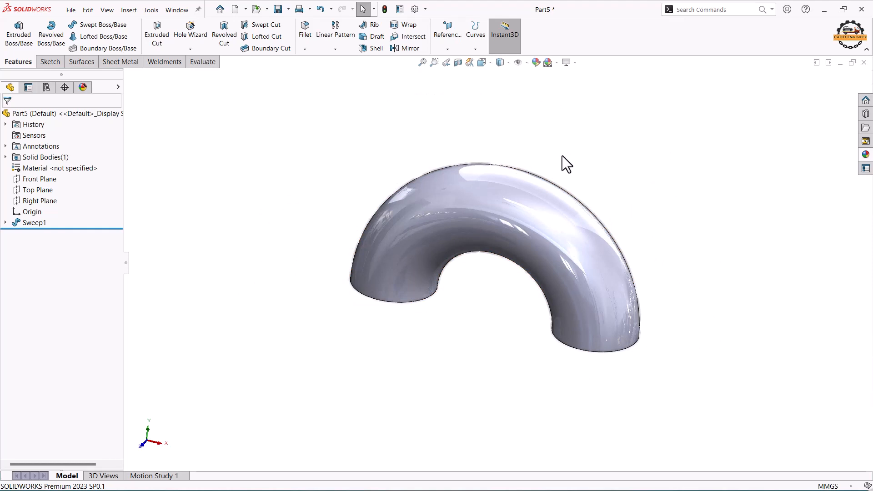
# - Create a reference plane offset 197 mm from the pipe's +X end face, with the offset flipped upward
pyautogui.click(445, 47)
pyautogui.click(450, 63)
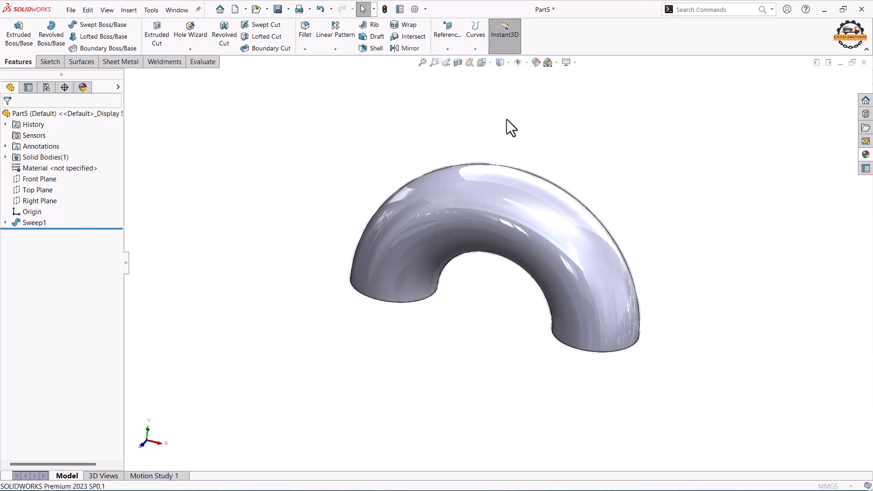
pyautogui.moveTo(646, 205); pyautogui.dragTo(666, 116, button='middle')
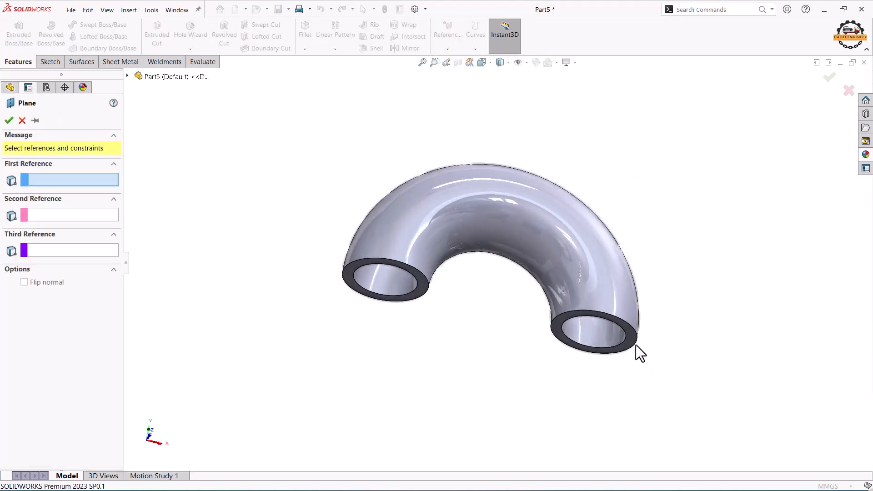
pyautogui.scroll(-3, 636, 345)
pyautogui.click(600, 316)
pyautogui.scroll(3, 675, 359)
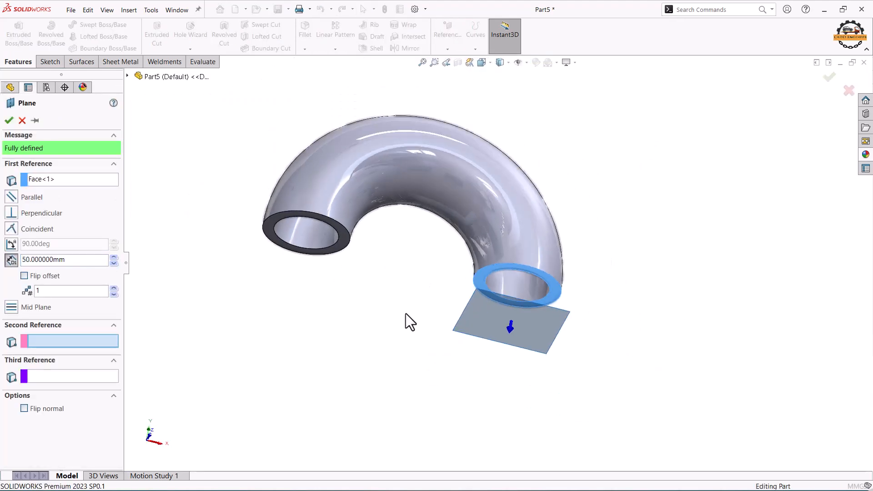
pyautogui.moveTo(406, 312); pyautogui.dragTo(359, 292, button='middle')
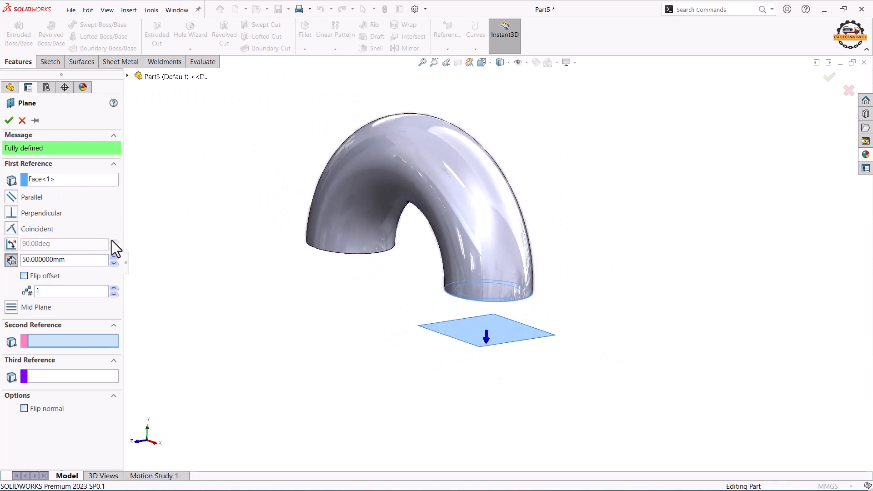
pyautogui.click(24, 276)
pyautogui.click(53, 263)
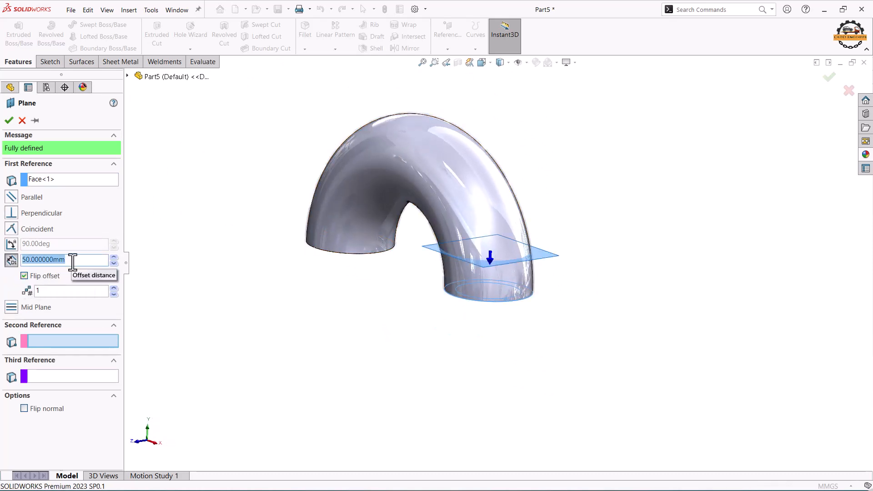
pyautogui.write('197')
pyautogui.press('Return')
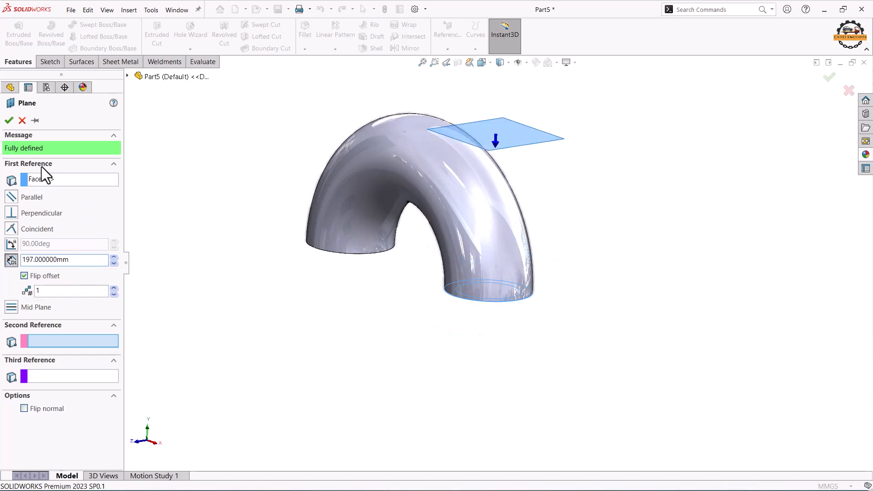
pyautogui.click(8, 120)
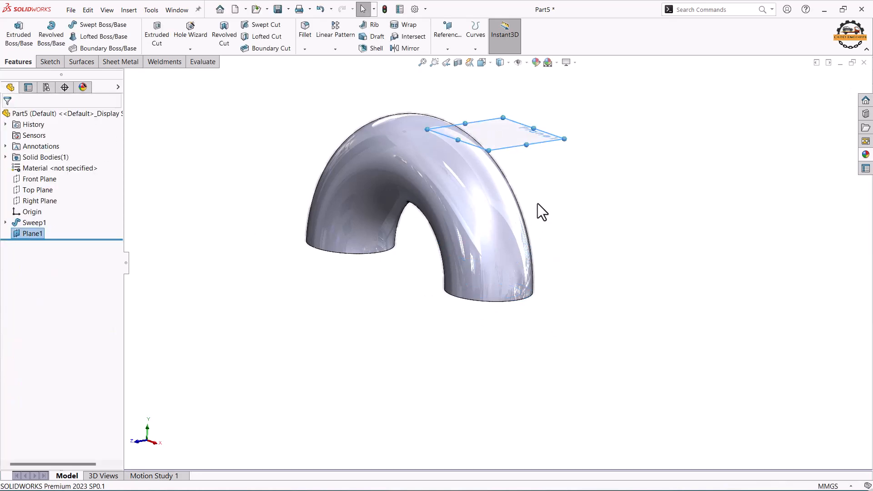
# - Sketch a circle about 56 mm in diameter on the new offset plane, centred about 108 mm from the origin toward the +X side
pyautogui.click(581, 120)
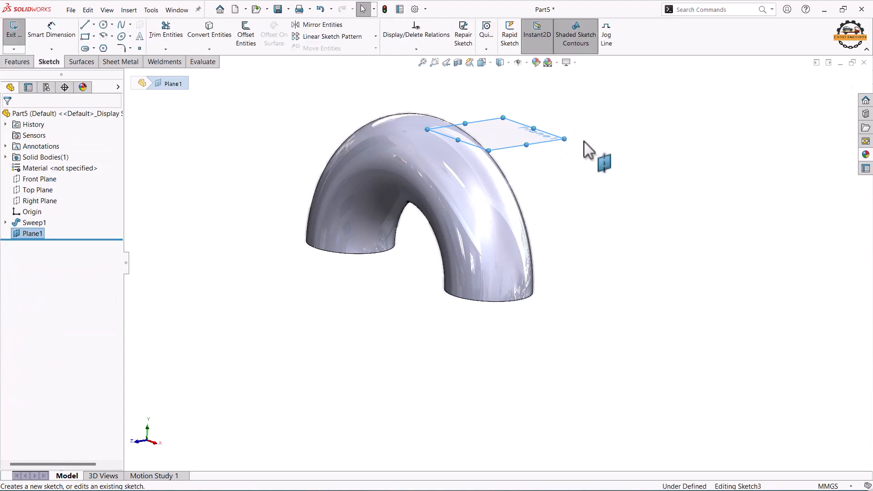
pyautogui.click(103, 24)
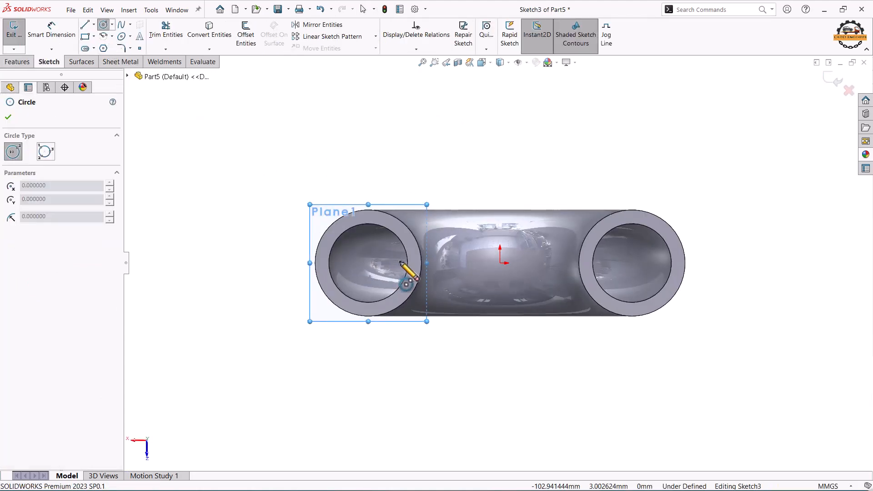
pyautogui.click(394, 263)
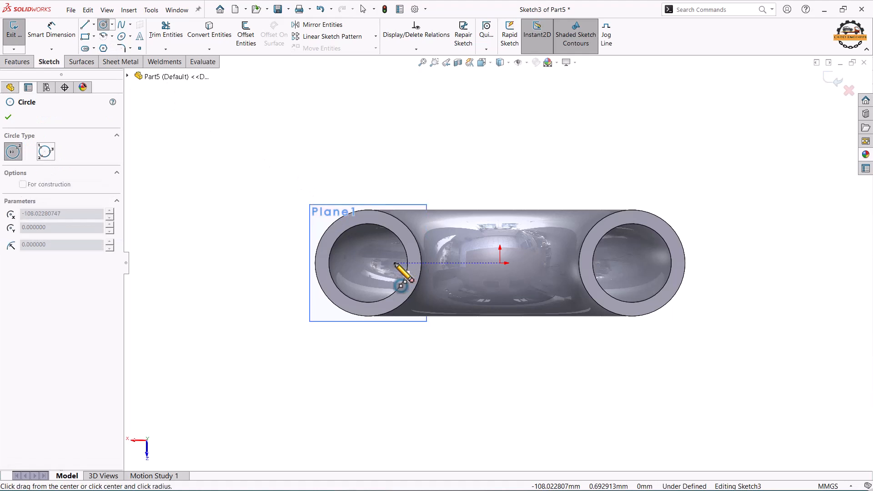
pyautogui.click(413, 282)
# - Dimension the distance from the circle's centre to the origin as 124 mm
pyautogui.click(53, 33)
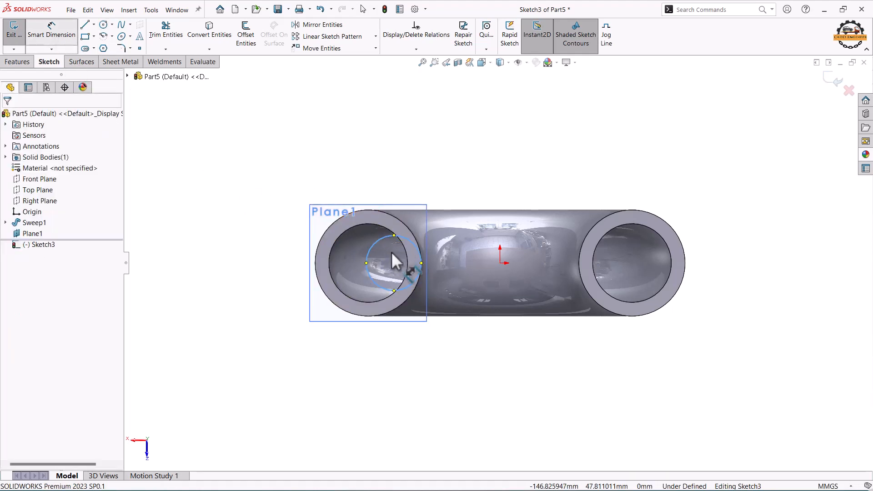
pyautogui.click(502, 263)
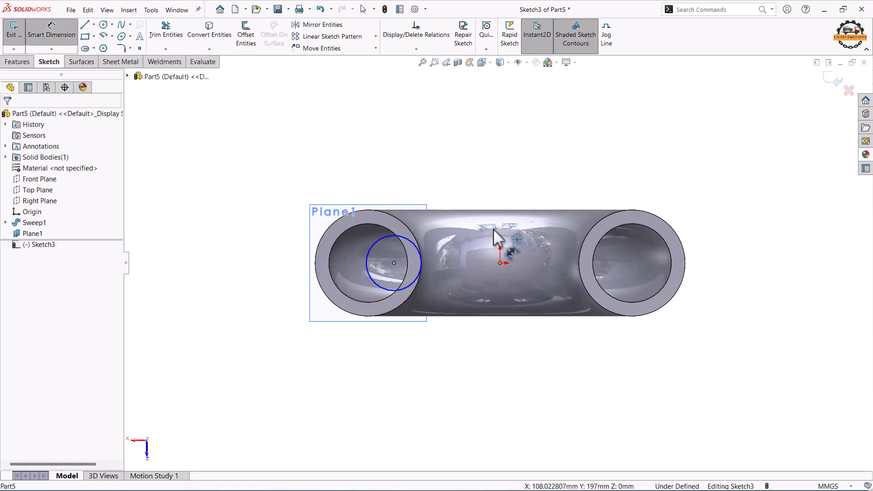
pyautogui.click(486, 172)
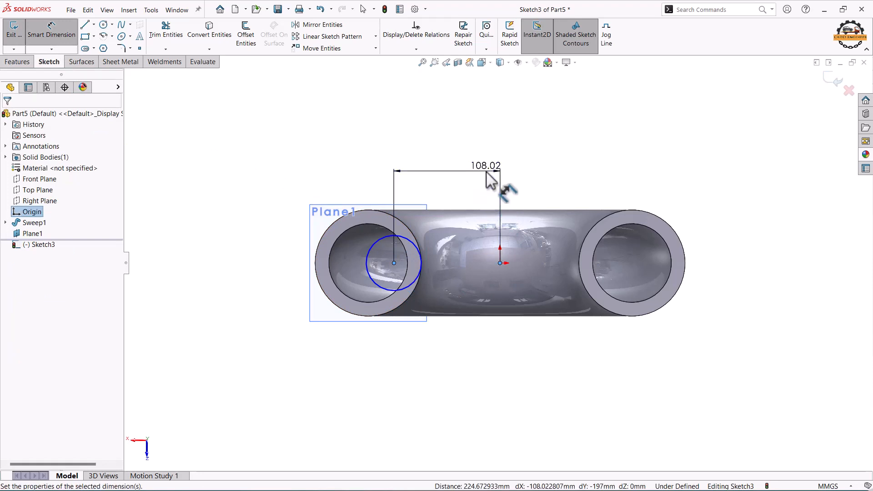
pyautogui.write('124')
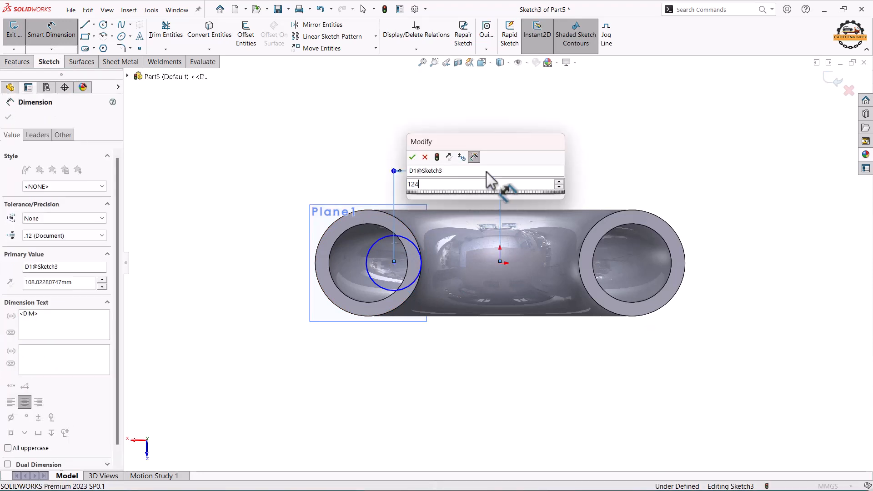
pyautogui.press('Return')
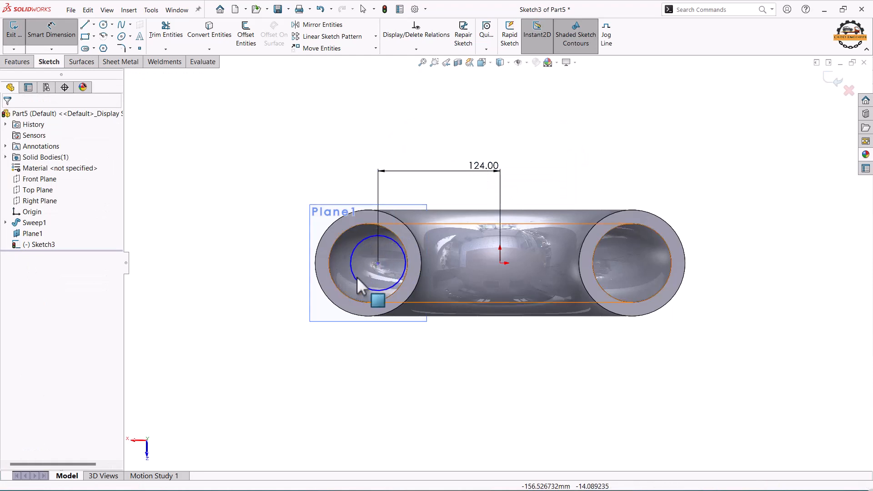
# - Add a Horizontal relation between the circle's centre and the origin
pyautogui.press('Escape')
pyautogui.click(501, 263)
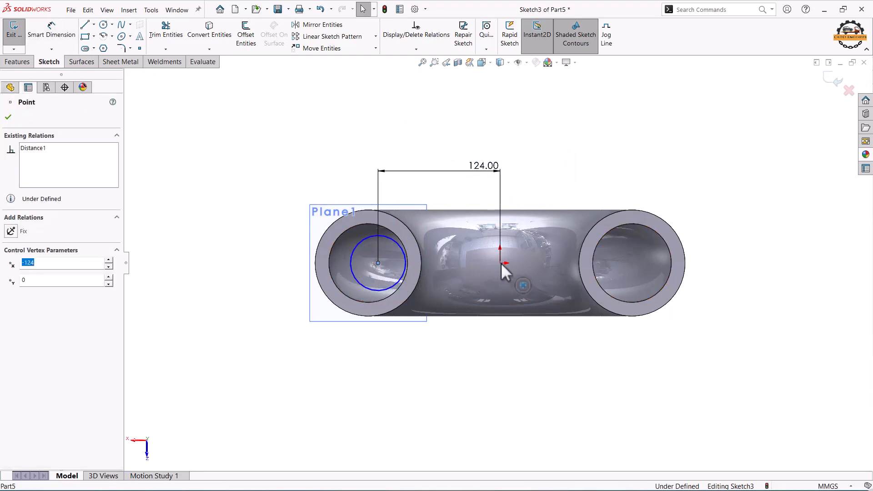
pyautogui.press('Escape')
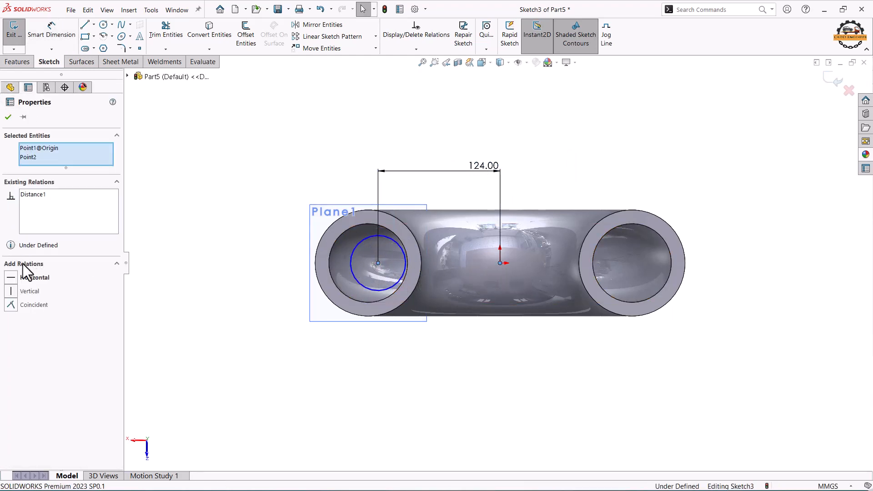
pyautogui.click(18, 277)
pyautogui.press('Escape')
# - Dimension the circle's diameter as 84 mm and exit the sketch
pyautogui.click(60, 51)
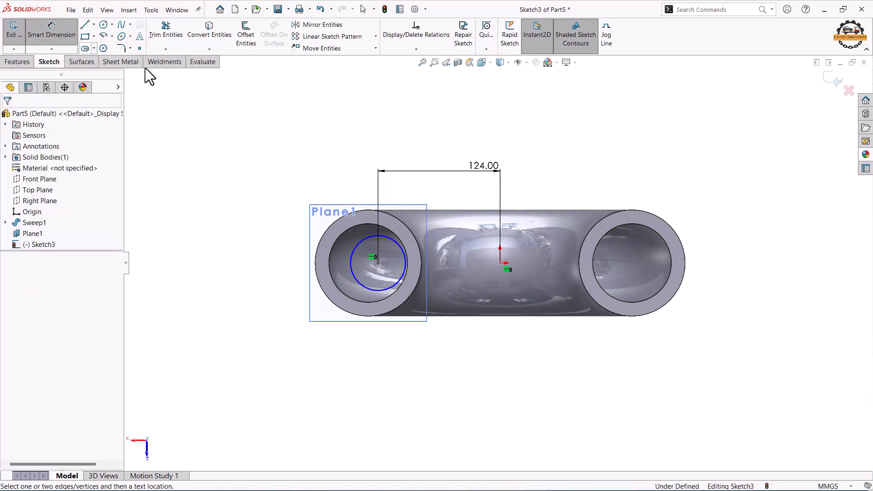
pyautogui.click(355, 246)
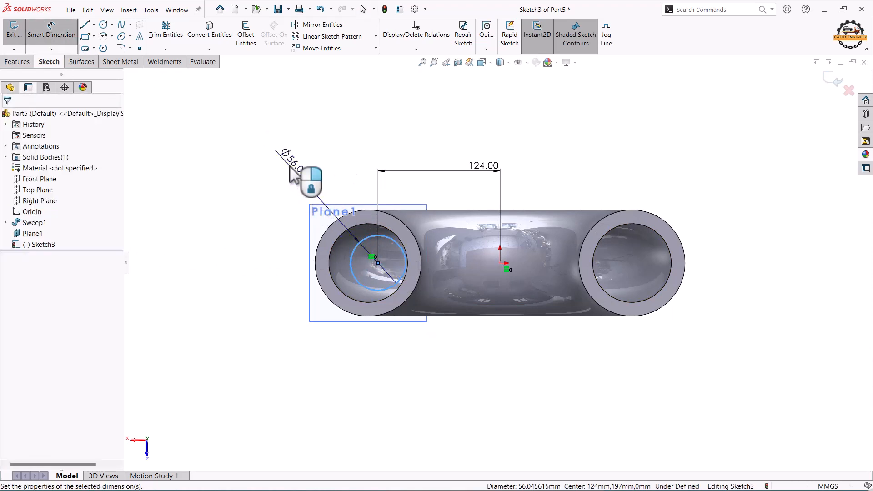
pyautogui.click(295, 175)
pyautogui.press('Return')
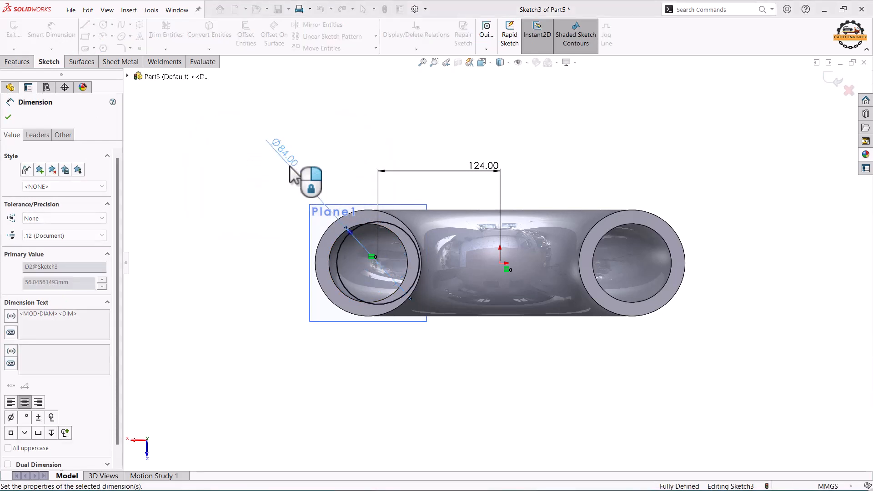
pyautogui.click(832, 81)
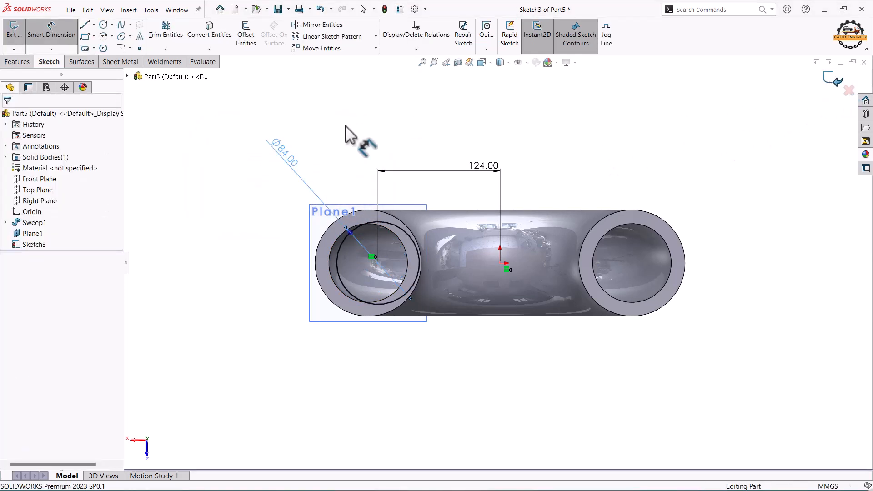
# - Extrude the 84 mm circle down to the bent pipe with the Up To Next end condition and merged result
pyautogui.scroll(2, 346, 127)
pyautogui.click(345, 126)
pyautogui.moveTo(409, 172); pyautogui.dragTo(376, 442, button='middle')
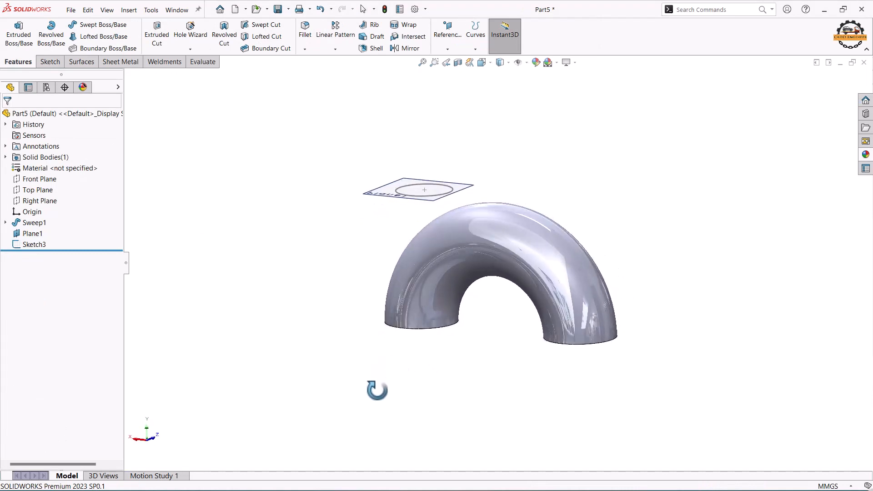
pyautogui.click(42, 245)
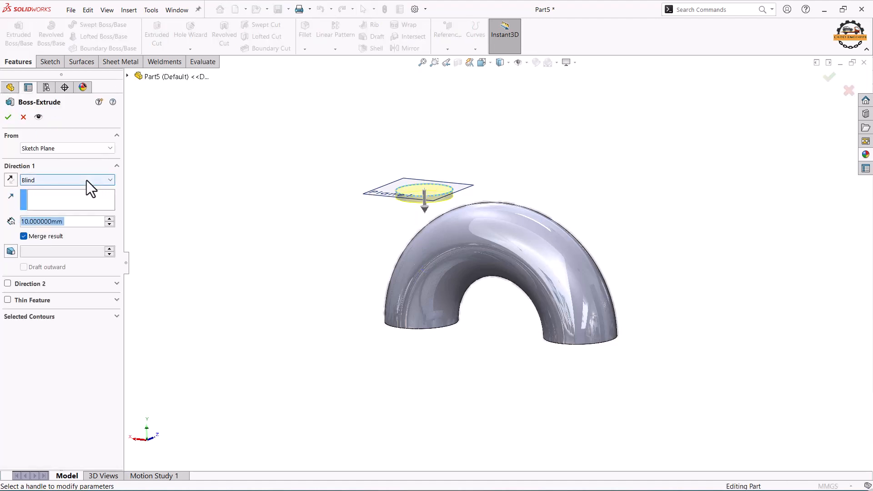
pyautogui.click(87, 181)
pyautogui.click(82, 205)
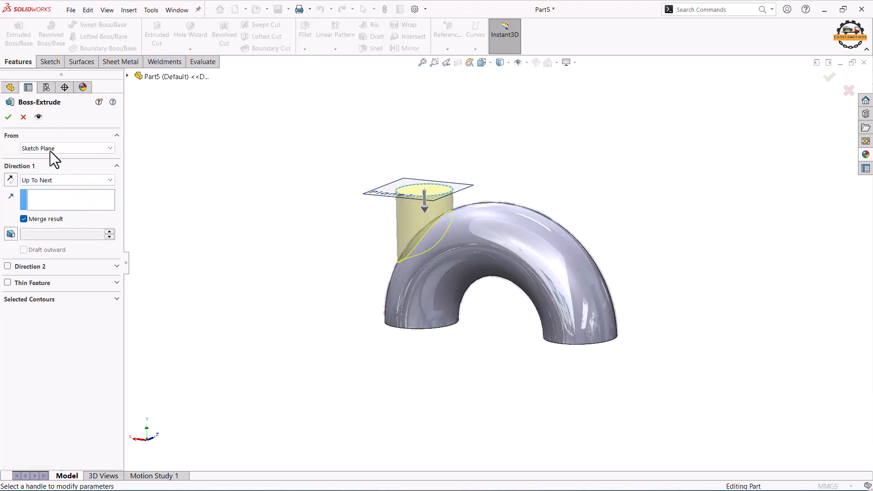
pyautogui.click(829, 78)
# - Start a sketch on the vertical branch's end face and draw a circle about 35 mm in diameter near its centre
pyautogui.moveTo(738, 161); pyautogui.dragTo(556, 171, button='middle')
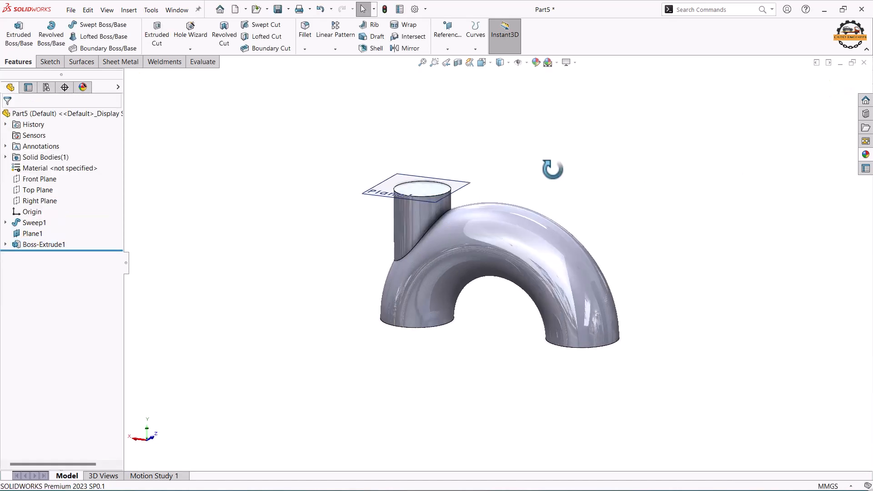
pyautogui.click(424, 187)
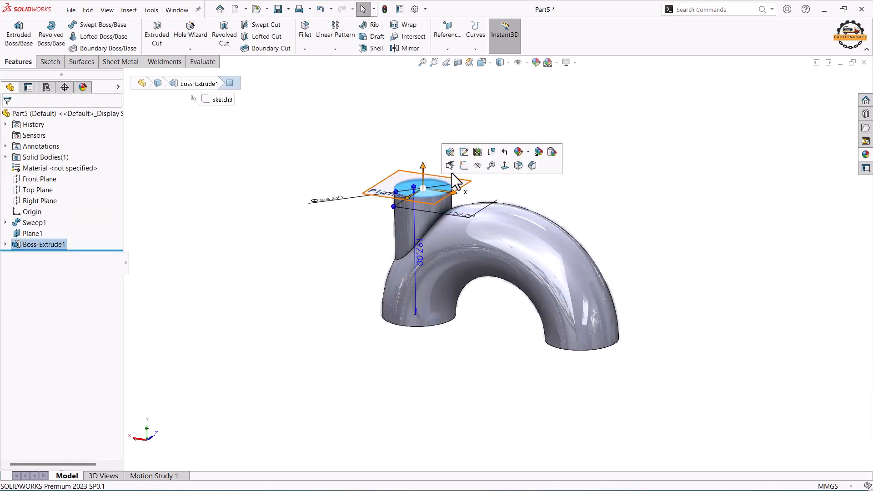
pyautogui.click(464, 167)
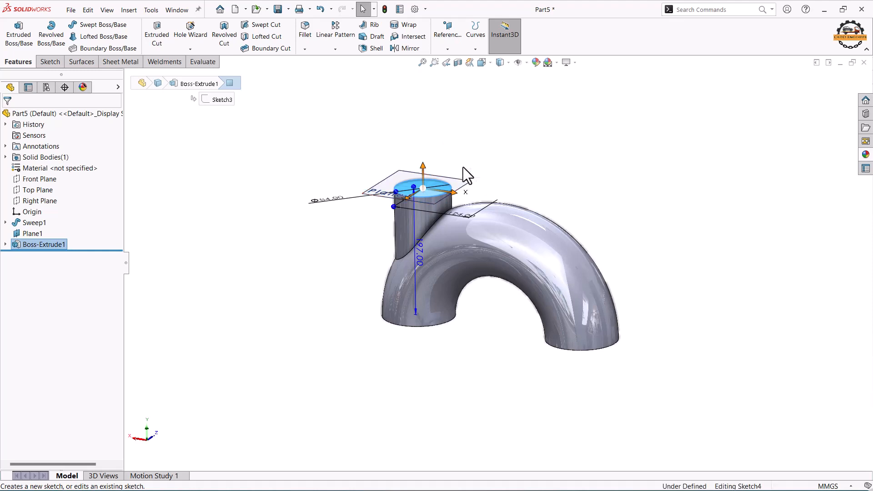
pyautogui.click(103, 24)
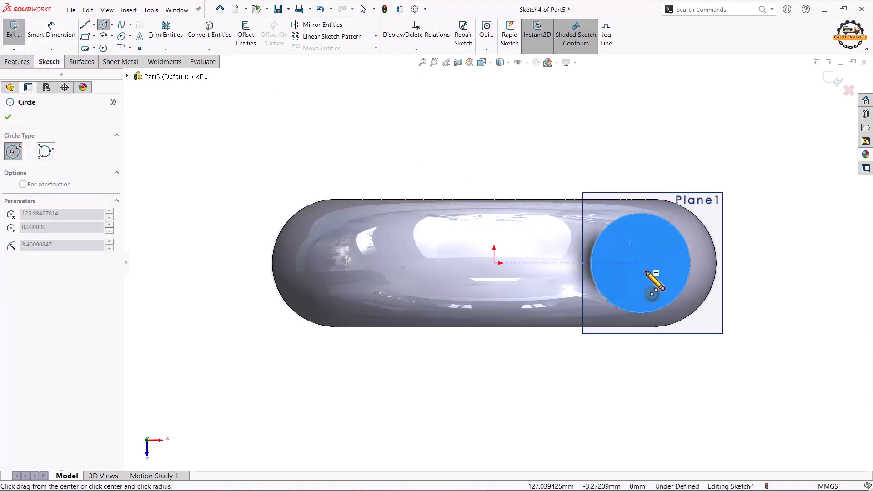
pyautogui.click(643, 263)
pyautogui.click(647, 285)
pyautogui.press('Escape')
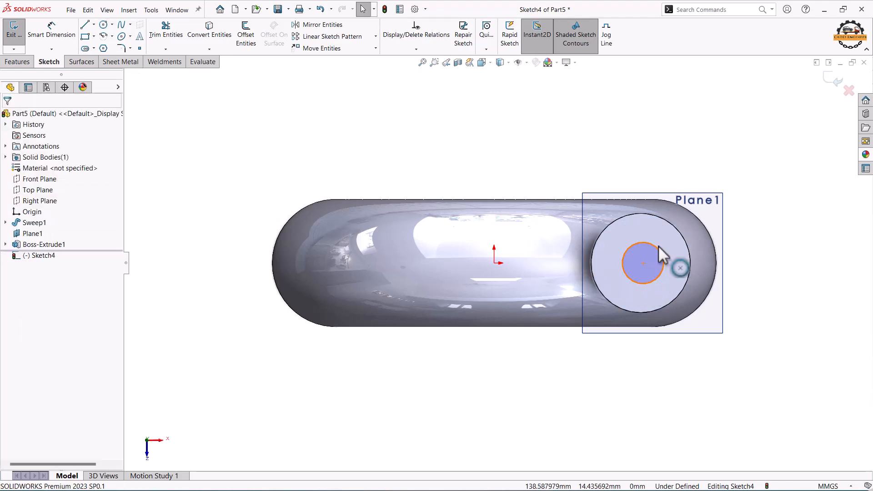
# - Add a Concentric relation between the small circle and the branch's outer circular edge
pyautogui.keyDown('ctrl'); pyautogui.click(654, 216); pyautogui.keyUp('ctrl')
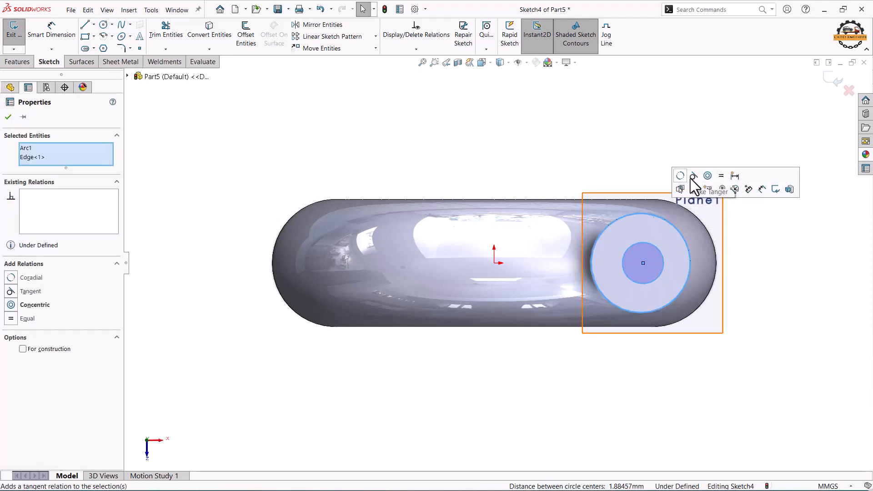
pyautogui.click(708, 176)
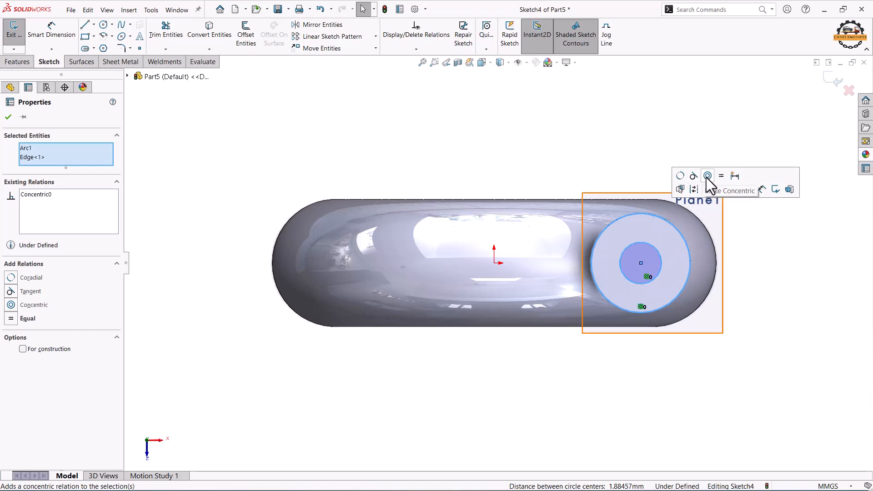
pyautogui.click(669, 157)
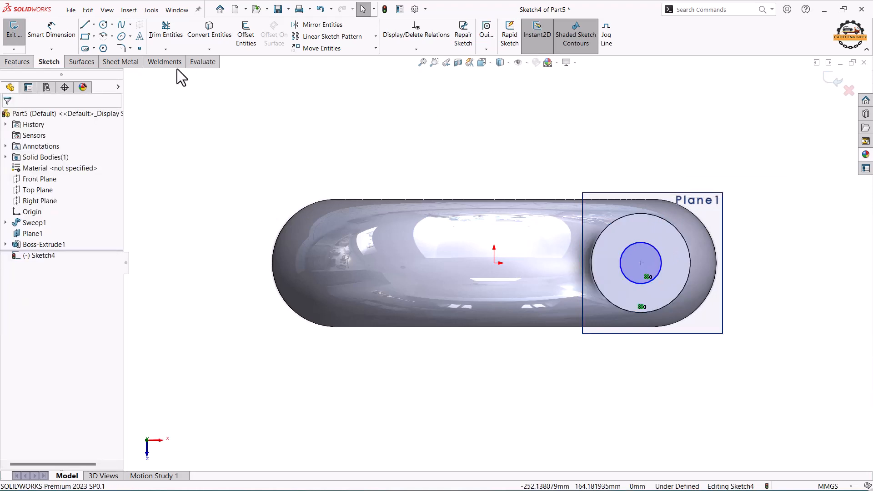
# - Dimension the small circle's diameter as 44 mm and exit the sketch
pyautogui.click(57, 37)
pyautogui.click(647, 246)
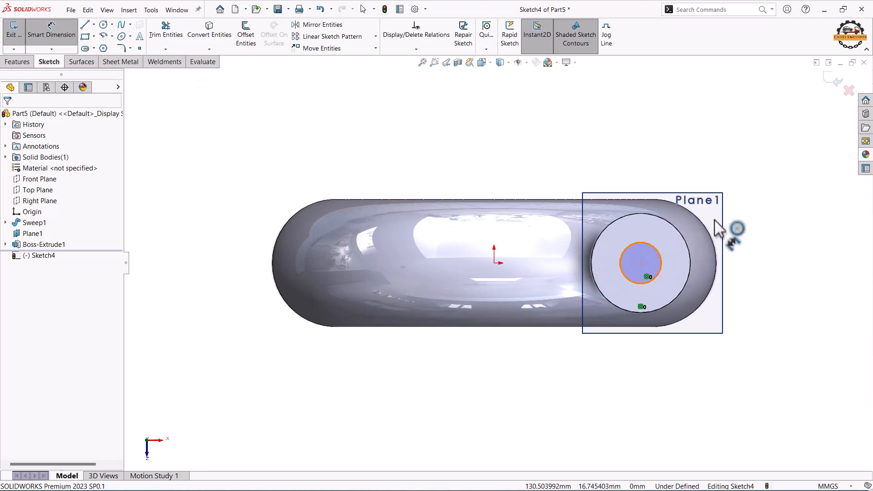
pyautogui.click(753, 214)
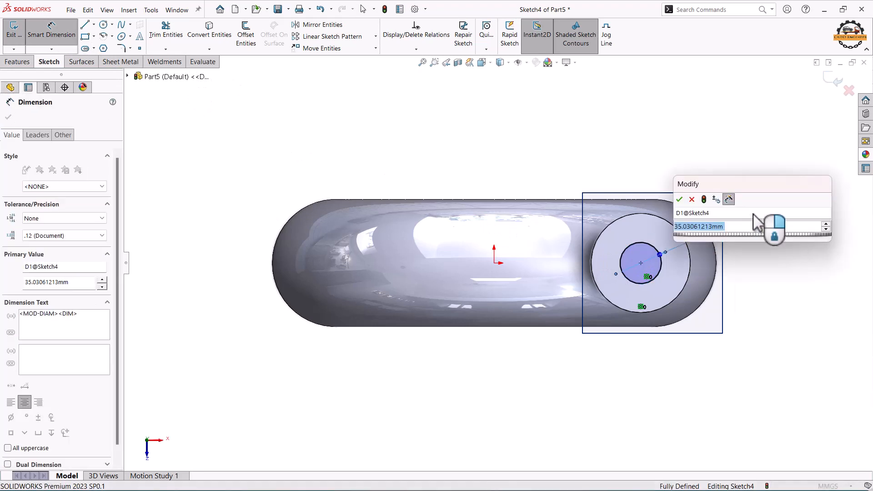
pyautogui.press('Return')
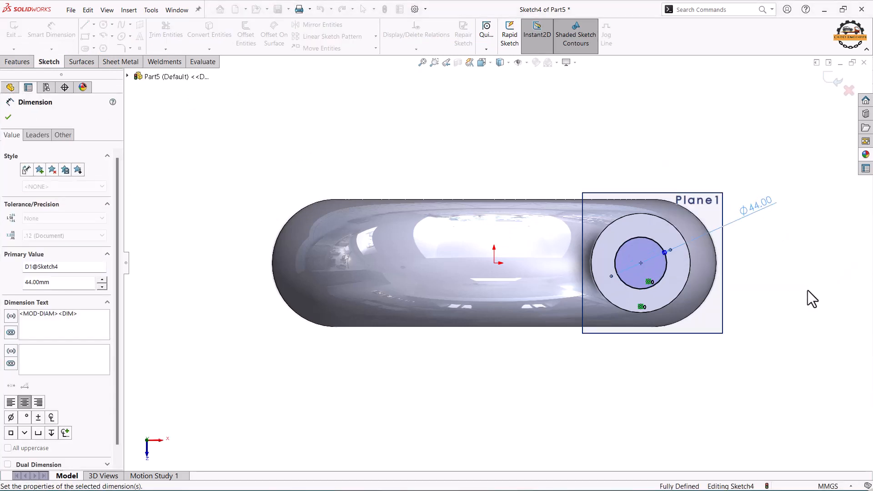
pyautogui.click(834, 82)
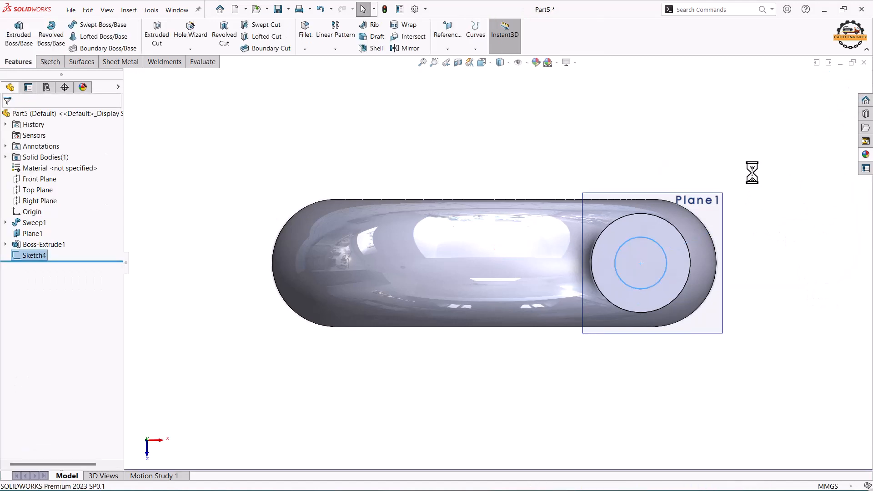
pyautogui.click(752, 172)
# - Cut-extrude the 44 mm circle through the branch into the bent pipe with the Up To Next end condition
pyautogui.scroll(2, 565, 289)
pyautogui.moveTo(565, 290)
pyautogui.mouseDown(button='middle')
pyautogui.moveTo(524, 136)
pyautogui.moveTo(538, 191)
pyautogui.mouseUp(button='middle')
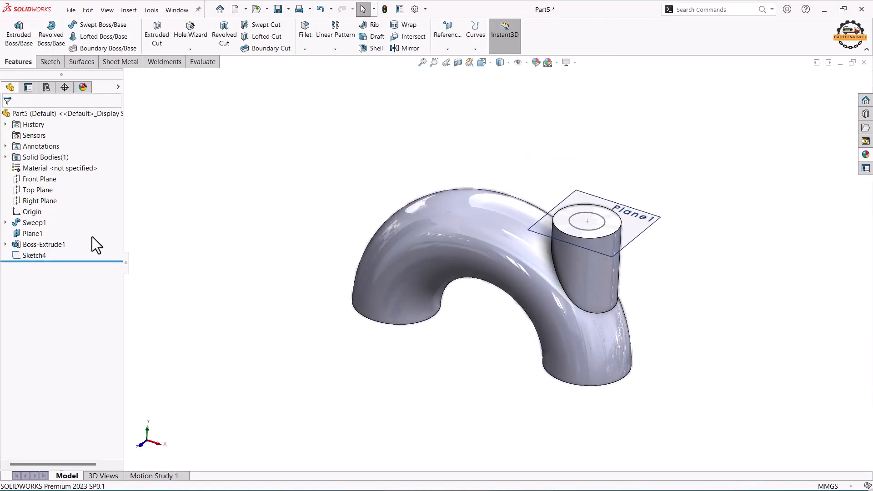
pyautogui.click(43, 254)
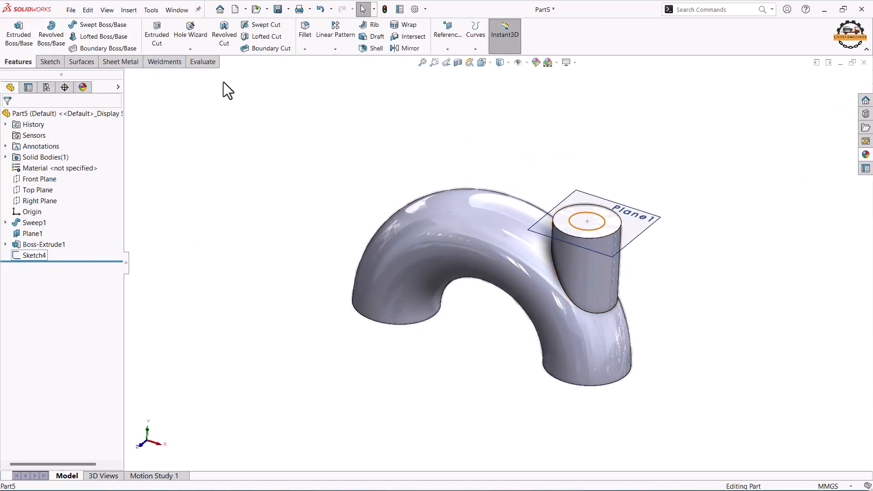
pyautogui.click(158, 35)
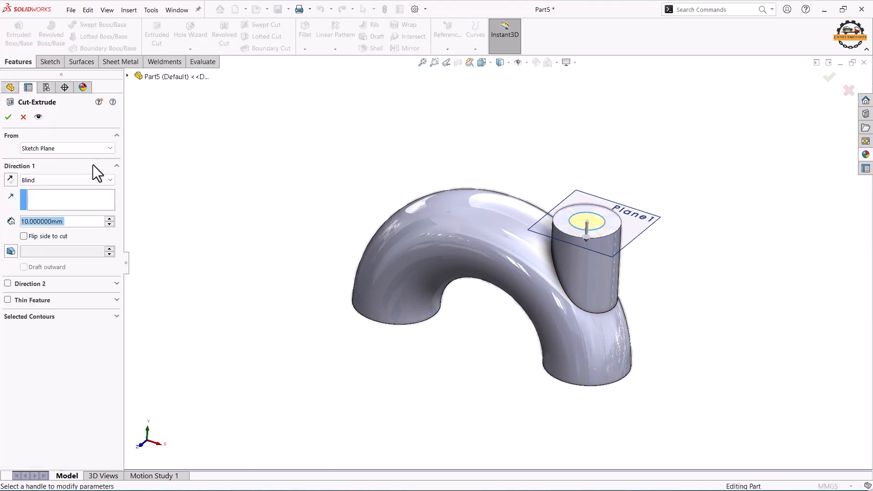
pyautogui.click(83, 181)
pyautogui.click(75, 213)
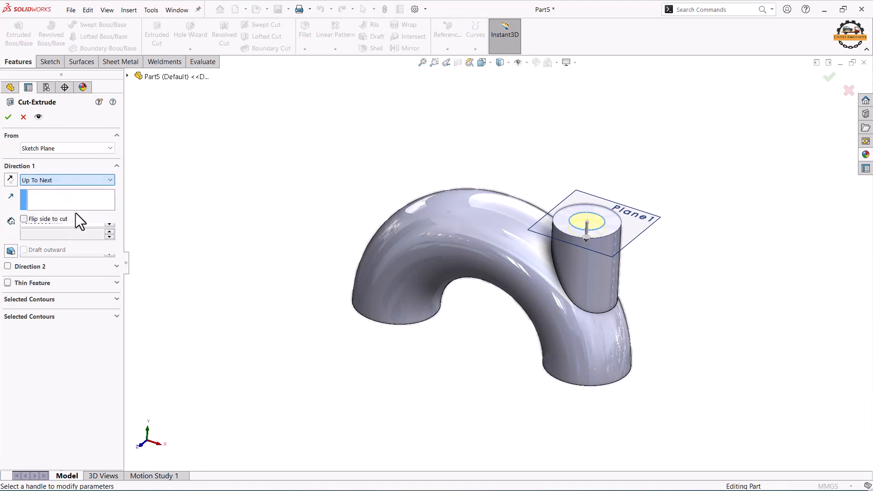
pyautogui.click(8, 118)
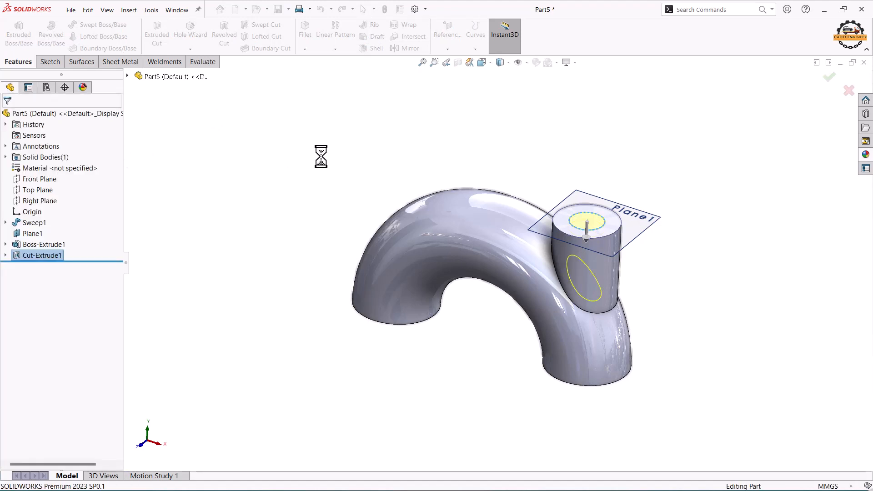
# - Fillet the outer edge where the branch meets the bent pipe with a 10 mm radius
pyautogui.moveTo(431, 173); pyautogui.dragTo(418, 136, button='middle')
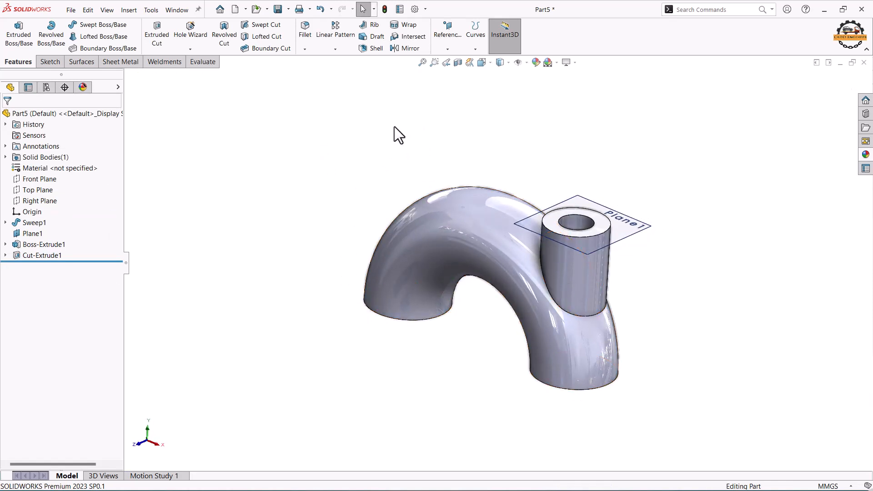
pyautogui.click(306, 35)
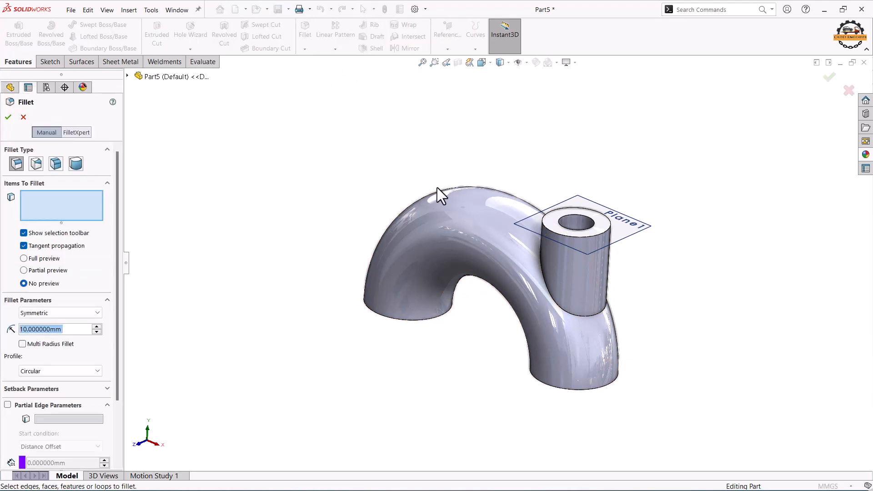
pyautogui.click(550, 292)
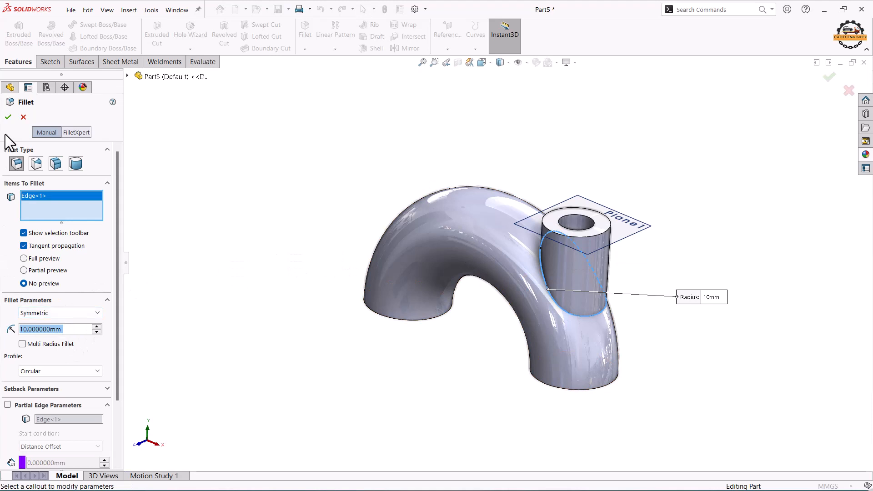
pyautogui.click(8, 117)
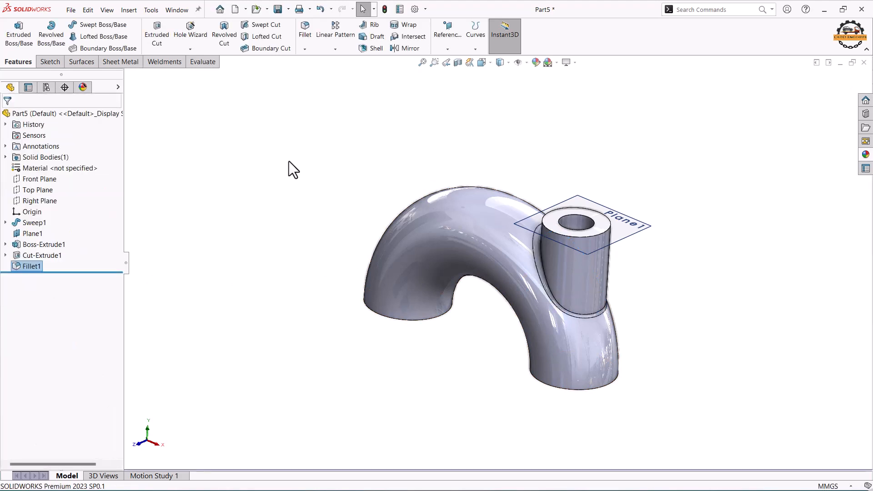
# - Apply a section view along the Front Plane to expose the inside of the pipe and branch
pyautogui.moveTo(307, 191); pyautogui.dragTo(371, 229, button='middle')
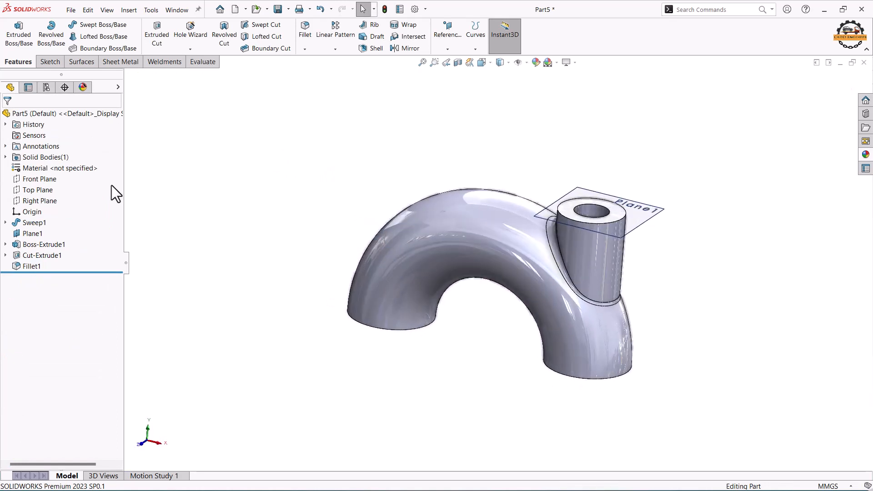
pyautogui.click(49, 180)
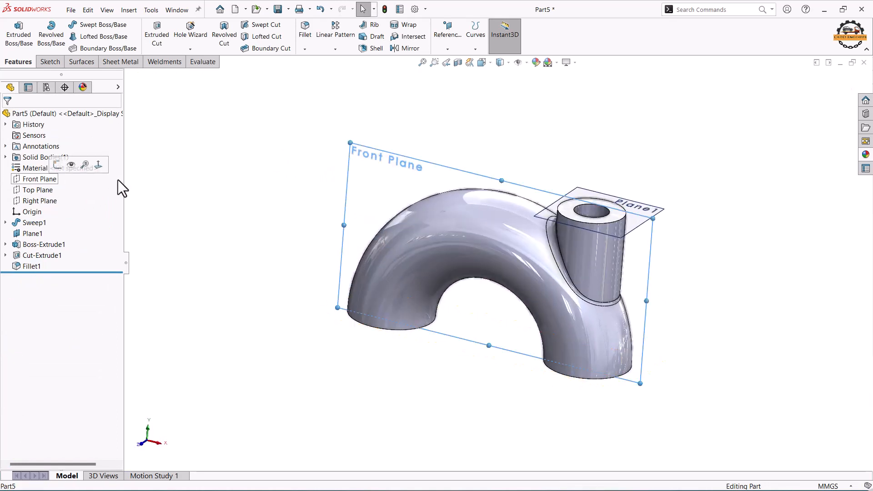
pyautogui.click(458, 63)
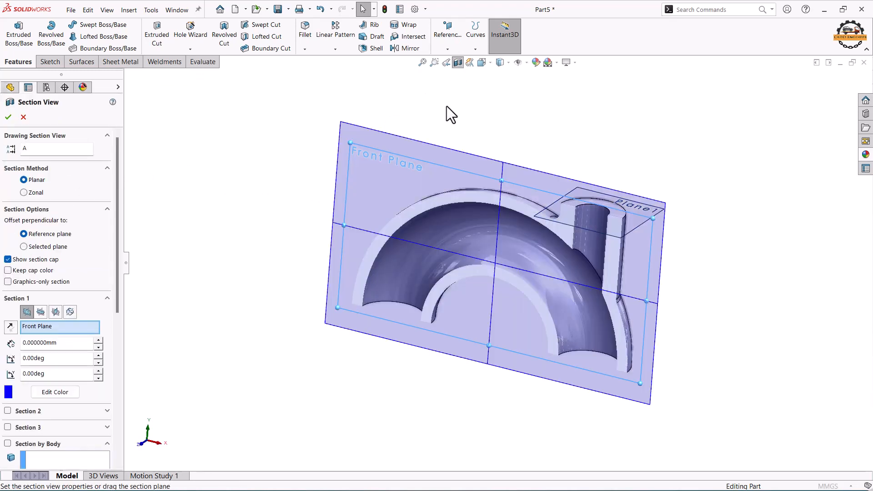
pyautogui.click(8, 117)
# - Fillet the inner edge where the branch bore meets the pipe bore with a 10 mm radius and turn off the section view
pyautogui.click(300, 43)
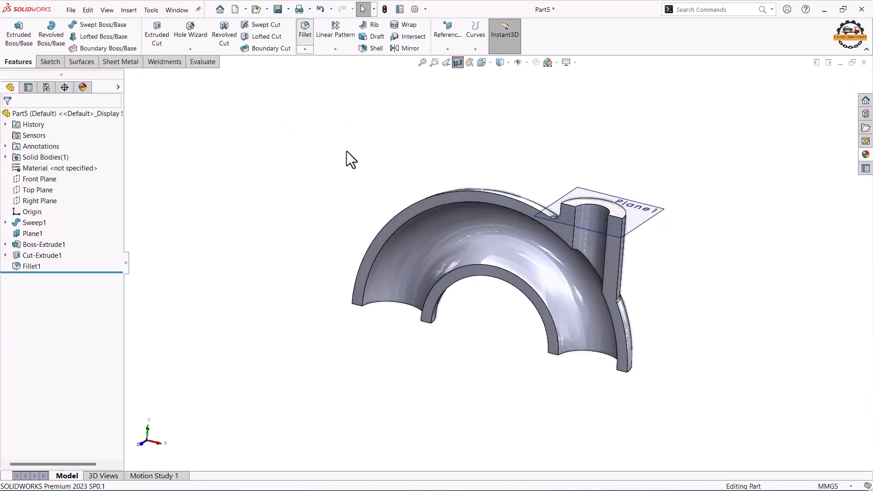
pyautogui.moveTo(424, 146); pyautogui.dragTo(575, 237, button='middle')
pyautogui.click(588, 250)
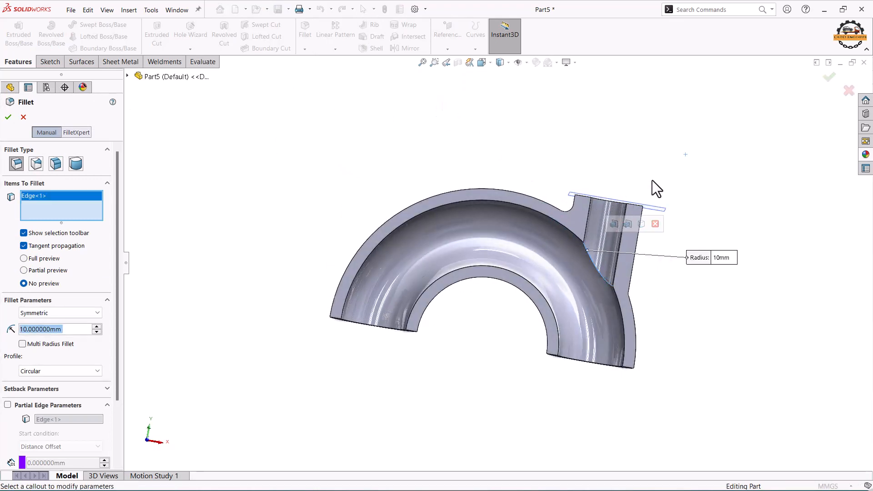
pyautogui.click(830, 81)
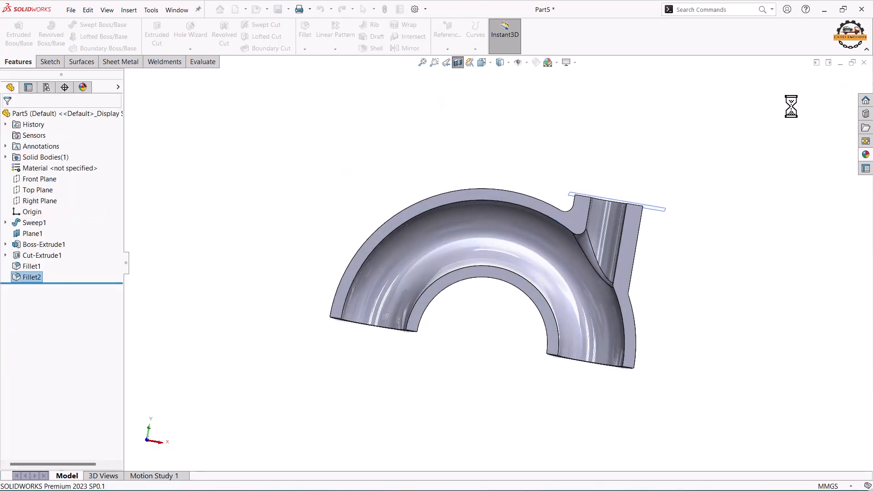
pyautogui.click(457, 65)
# - Start a sketch on the annular pipe end face below the branch and draw a circle about 163 mm in diameter around its opening
pyautogui.moveTo(425, 128); pyautogui.dragTo(392, 184, button='middle')
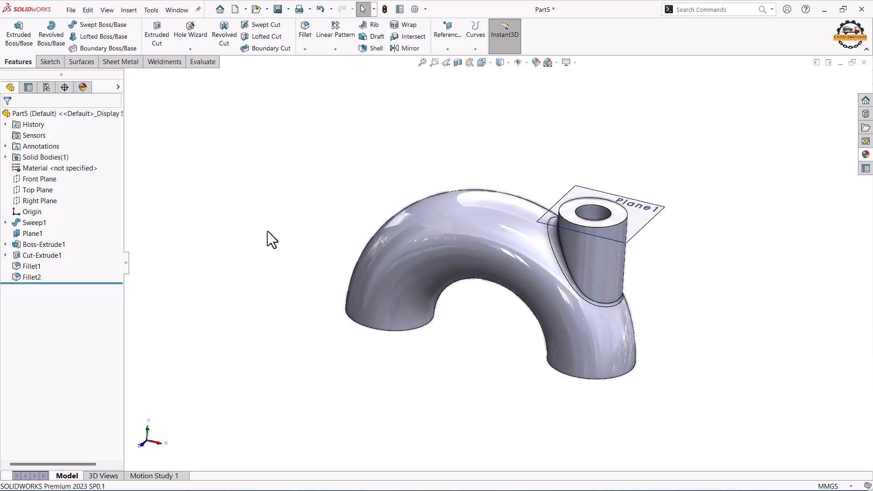
pyautogui.moveTo(425, 333); pyautogui.dragTo(445, 205, button='middle')
pyautogui.scroll(-1, 548, 329)
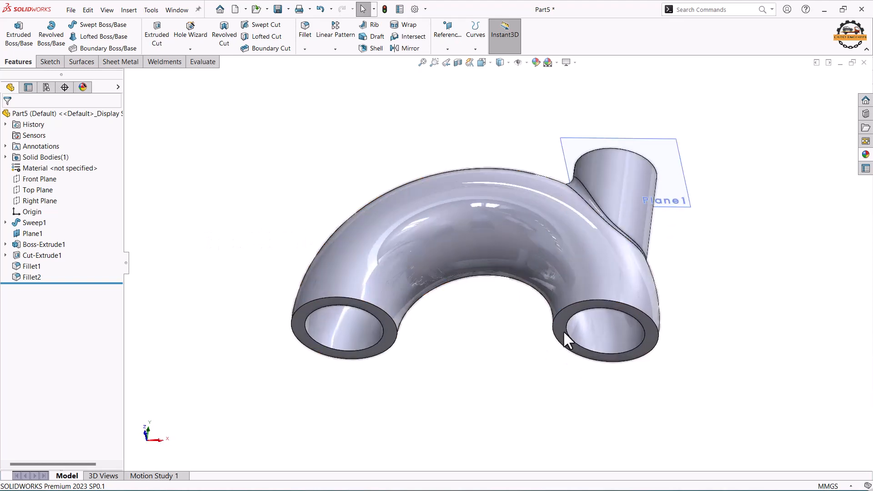
pyautogui.click(562, 329)
pyautogui.click(591, 305)
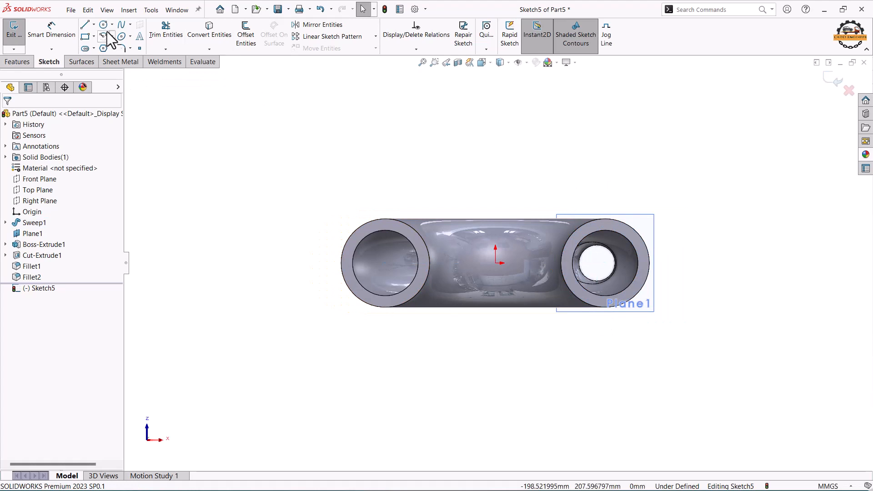
pyautogui.click(604, 263)
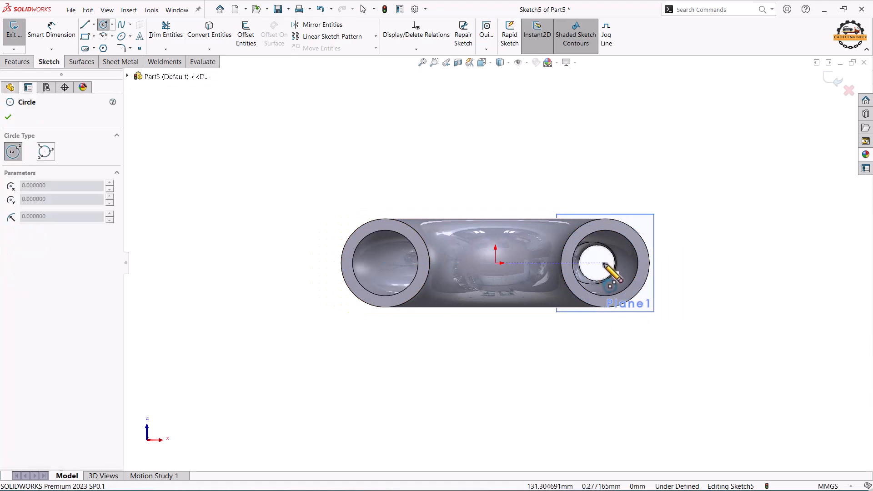
pyautogui.click(669, 248)
pyautogui.press('Escape')
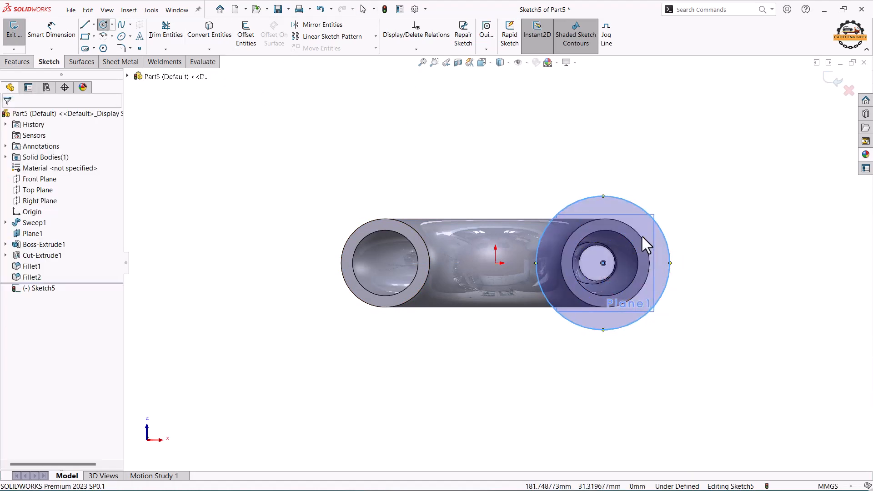
# - Make the large circle concentric with the pipe's 108 mm outer edge and convert the 80 mm bore edge into the sketch
pyautogui.click(641, 236)
pyautogui.keyDown('ctrl'); pyautogui.click(654, 220); pyautogui.keyUp('ctrl')
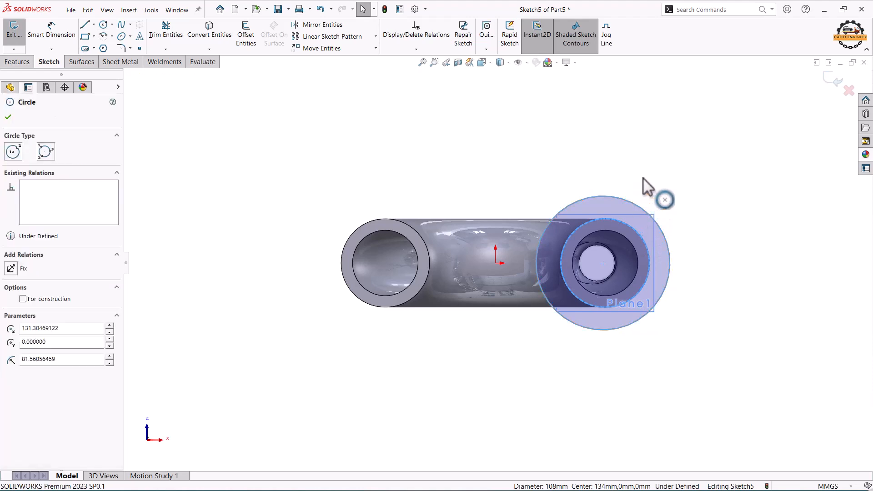
pyautogui.click(687, 162)
pyautogui.click(631, 154)
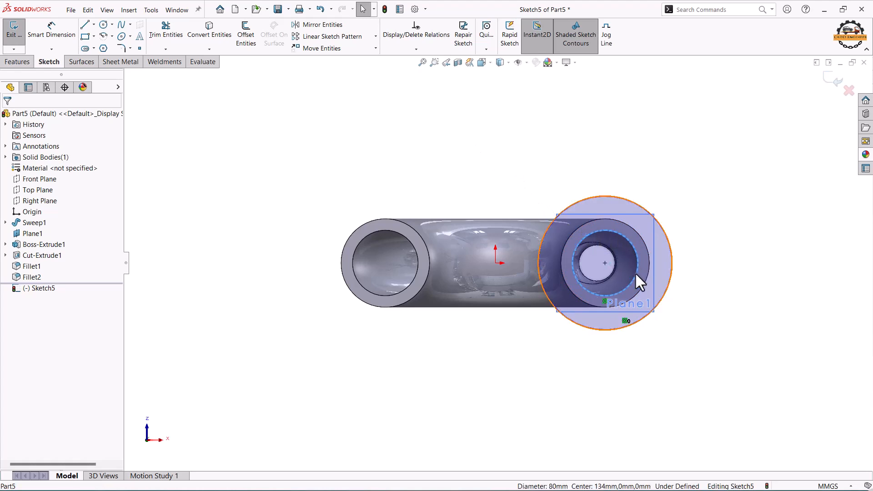
pyautogui.click(206, 30)
# - Set the large flange circle's diameter to 120 mm and finish the sketch
pyautogui.click(55, 33)
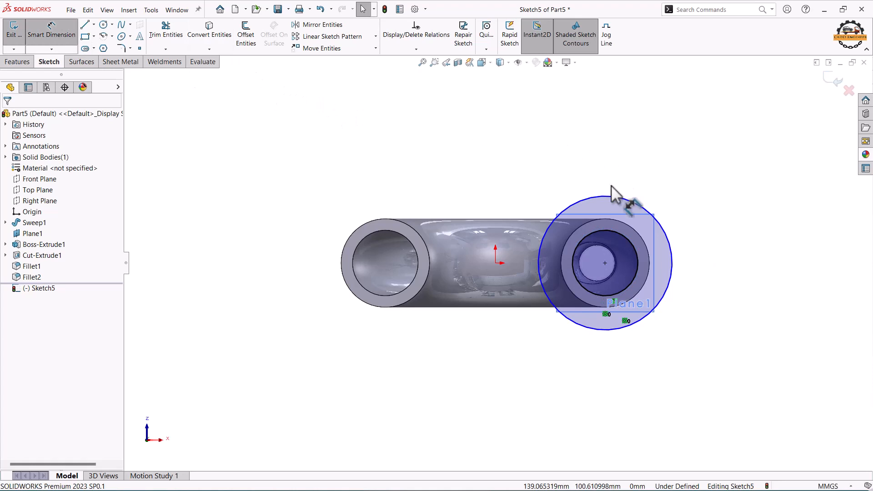
pyautogui.click(616, 198)
pyautogui.click(658, 173)
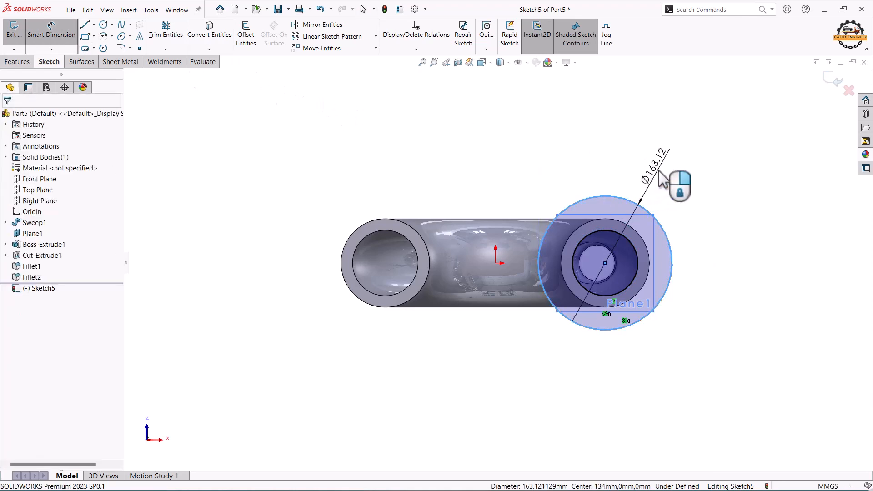
pyautogui.write('120')
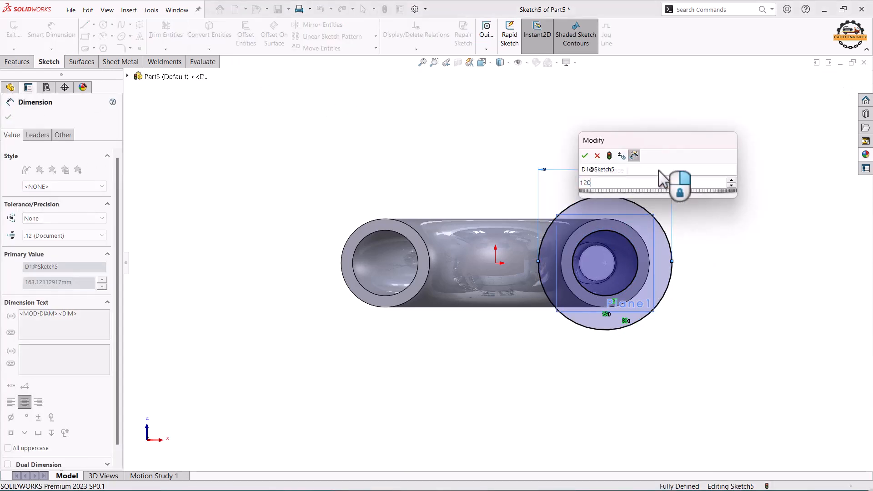
pyautogui.press('Return')
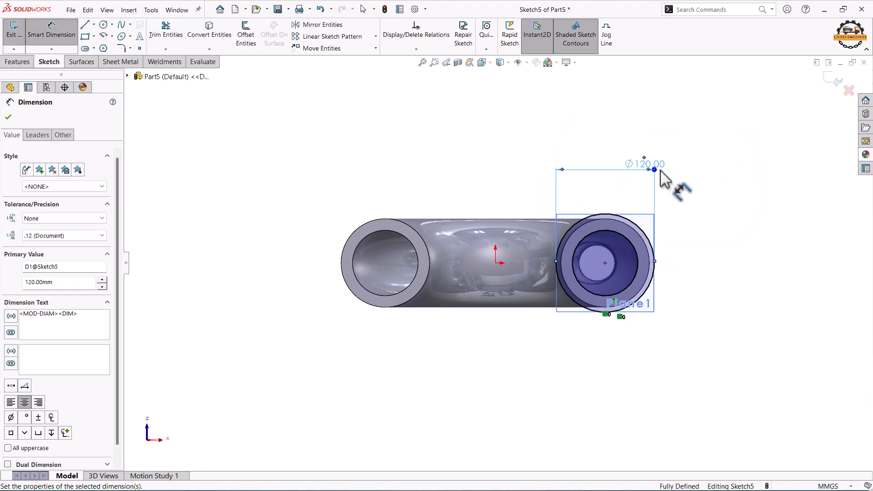
pyautogui.click(837, 80)
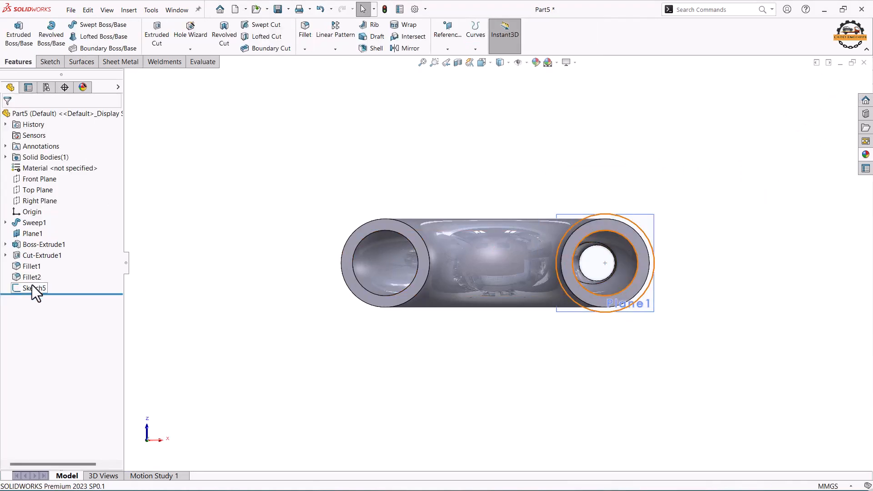
# - Extrude the flange sketch 8 mm in the reversed direction, up along the pipe, merged with the body
pyautogui.moveTo(291, 187)
pyautogui.mouseDown(button='middle')
pyautogui.moveTo(309, 200)
pyautogui.moveTo(296, 312)
pyautogui.moveTo(279, 288)
pyautogui.moveTo(280, 341)
pyautogui.mouseUp(button='middle')
pyautogui.click(18, 32)
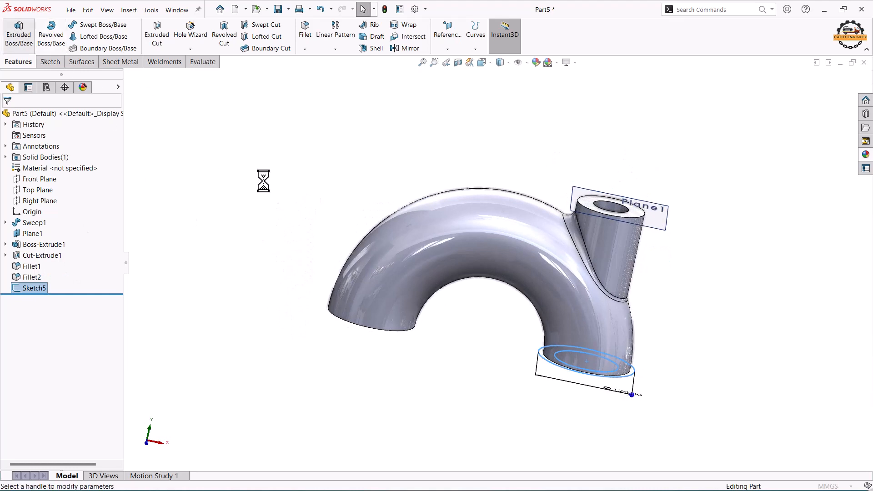
pyautogui.moveTo(334, 219); pyautogui.dragTo(572, 395, button='middle')
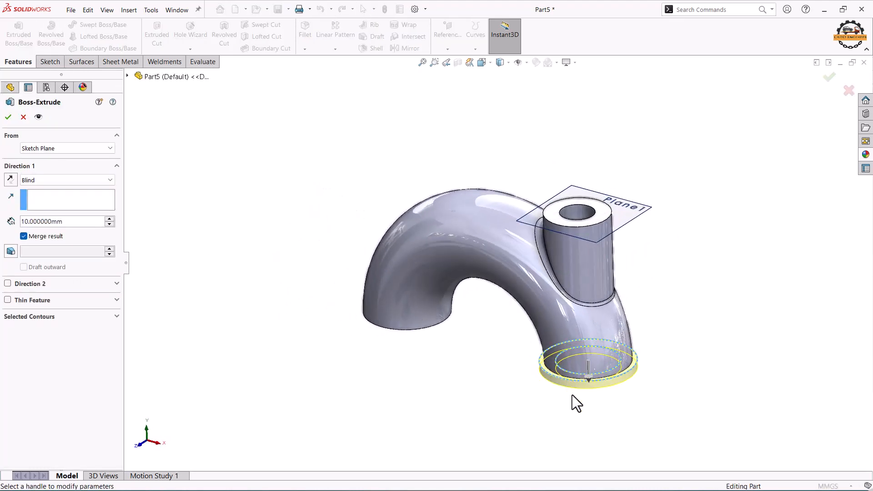
pyautogui.click(12, 181)
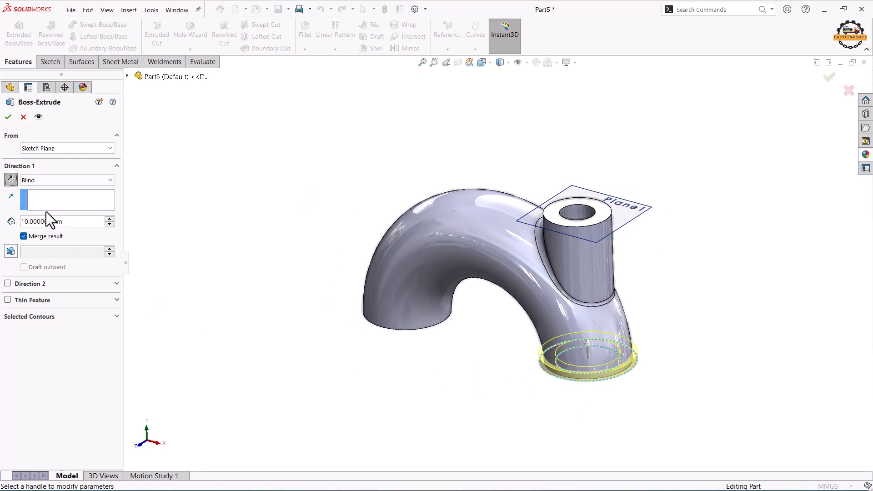
pyautogui.moveTo(73, 223); pyautogui.dragTo(8, 220)
pyautogui.write('8')
pyautogui.press('Return')
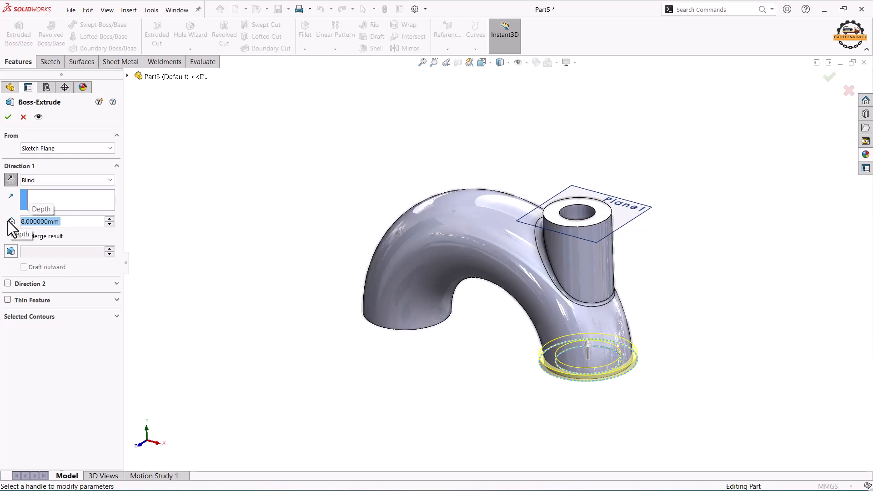
pyautogui.click(8, 117)
pyautogui.click(536, 402)
# - Apply a full round fillet to the flange rim, using its upper face, outer edge face and lower face
pyautogui.scroll(-2, 537, 402)
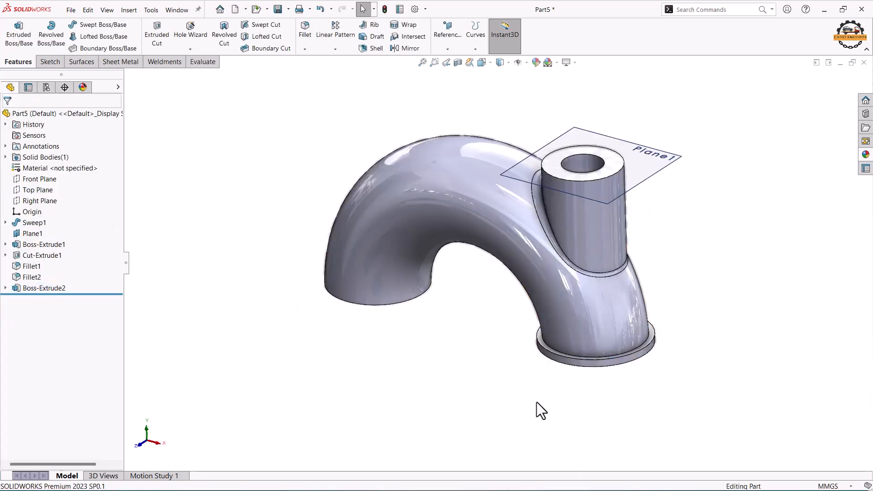
pyautogui.moveTo(536, 402); pyautogui.dragTo(557, 359, button='middle')
pyautogui.scroll(-3, 559, 287)
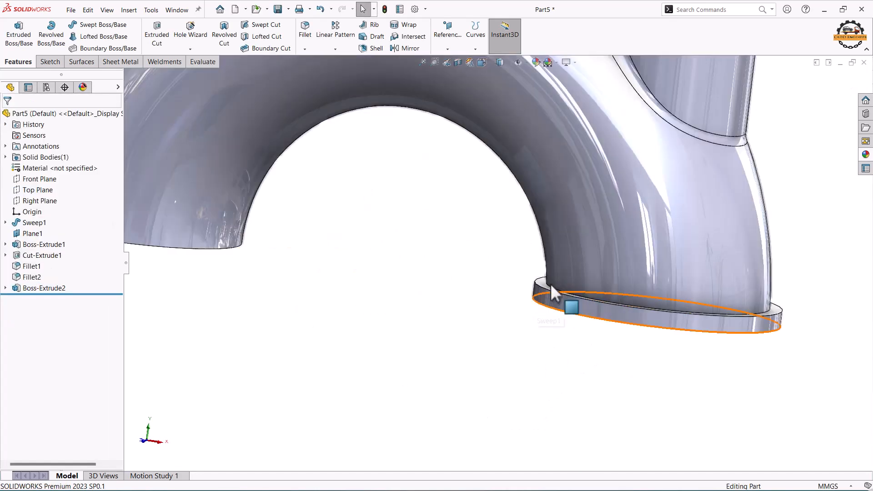
pyautogui.scroll(4, 533, 324)
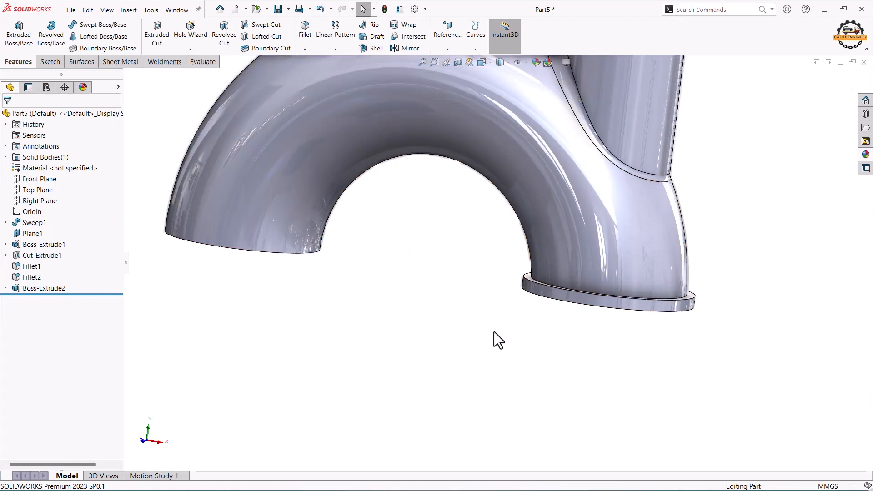
pyautogui.moveTo(451, 277); pyautogui.dragTo(340, 124, button='middle')
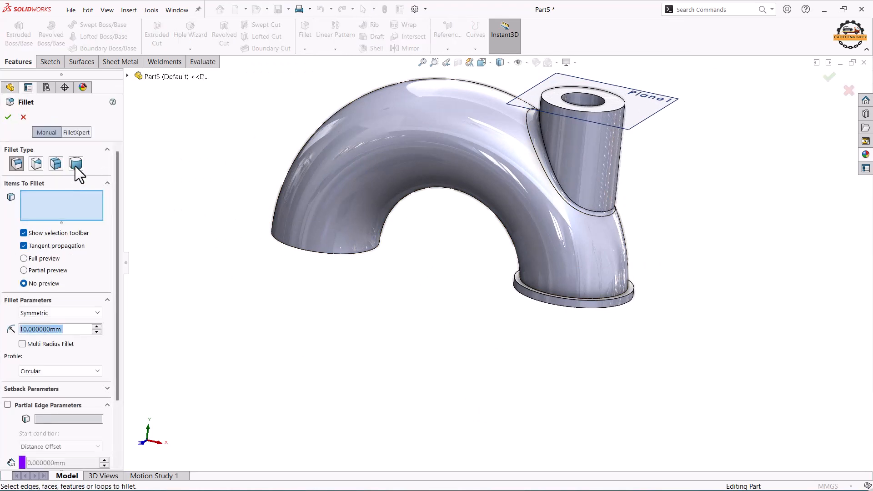
pyautogui.click(75, 166)
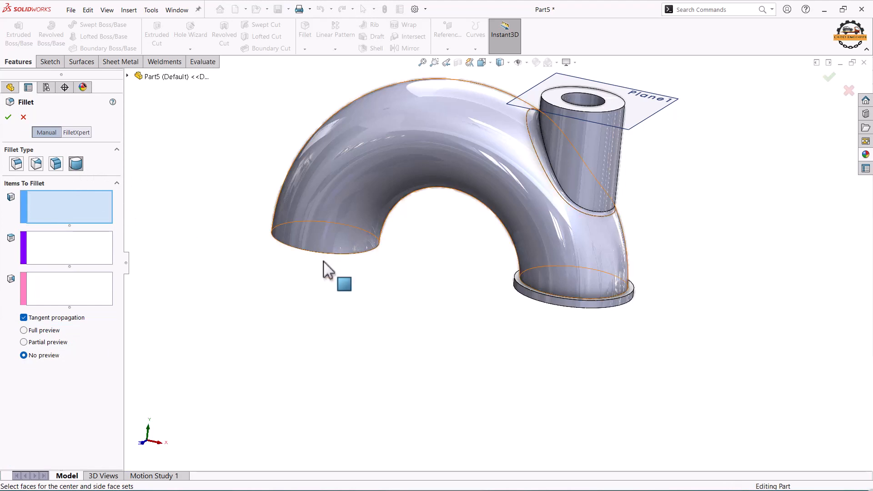
pyautogui.moveTo(323, 261); pyautogui.dragTo(398, 287, button='middle')
pyautogui.scroll(-5, 525, 293)
pyautogui.click(482, 277)
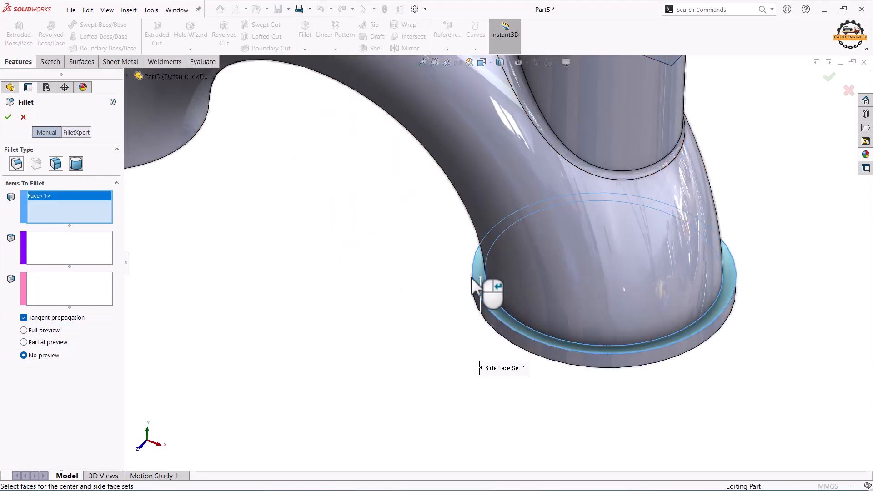
pyautogui.click(514, 340)
pyautogui.click(64, 291)
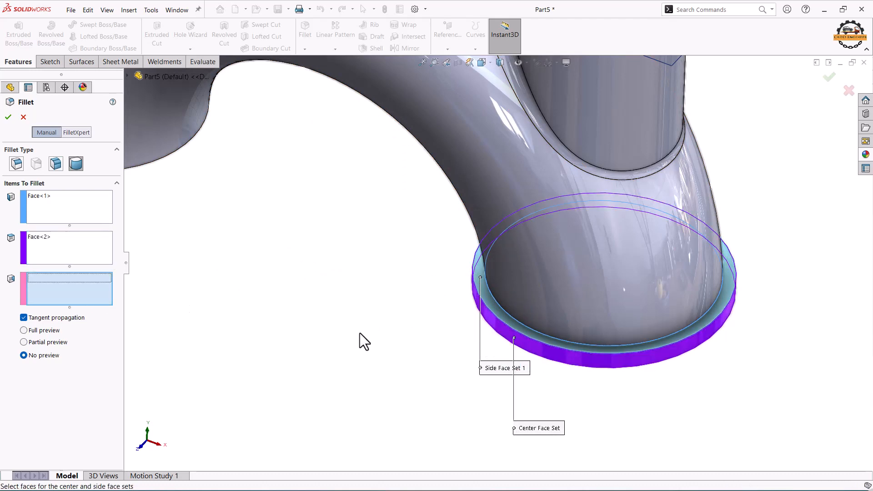
pyautogui.moveTo(360, 341); pyautogui.dragTo(478, 278, button='middle')
pyautogui.click(477, 276)
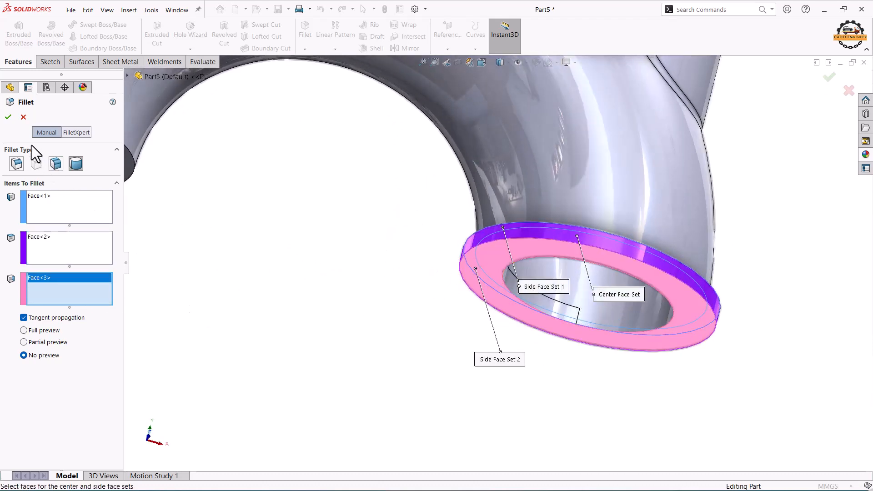
pyautogui.click(9, 117)
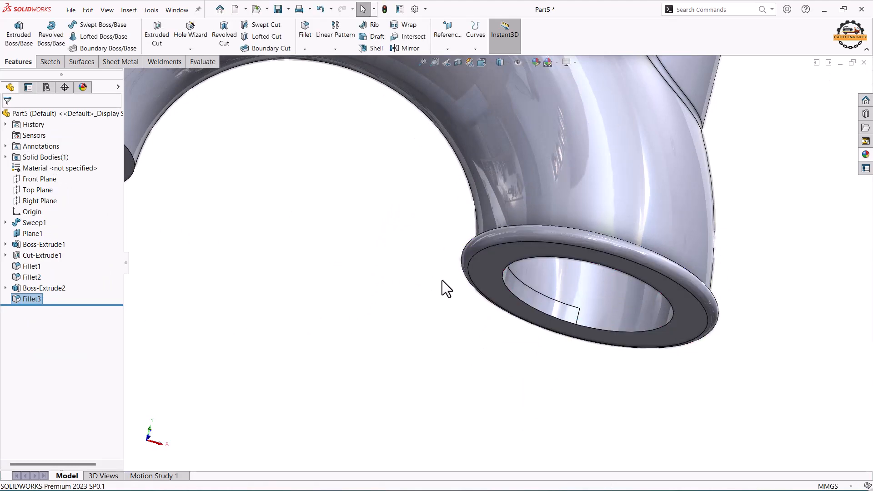
# - Hide Plane1 at the top of the branch
pyautogui.scroll(6, 452, 288)
pyautogui.moveTo(460, 261); pyautogui.dragTo(514, 247, button='middle')
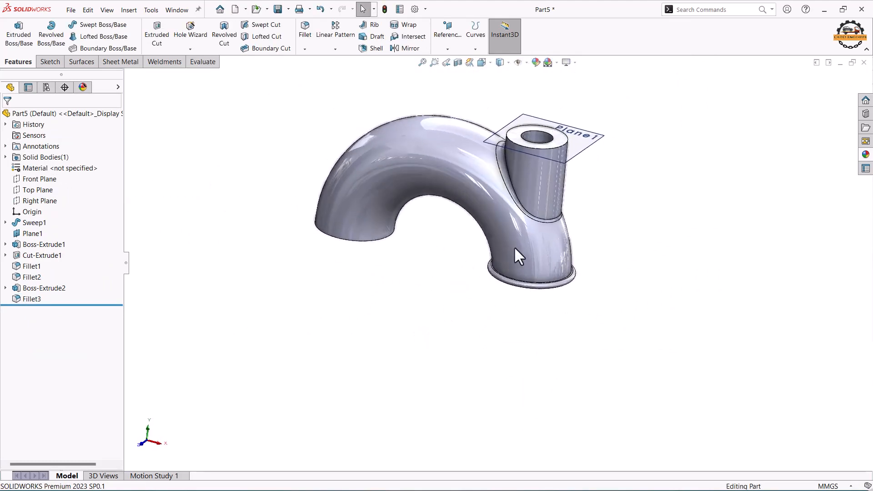
pyautogui.rightClick(586, 144)
pyautogui.click(622, 130)
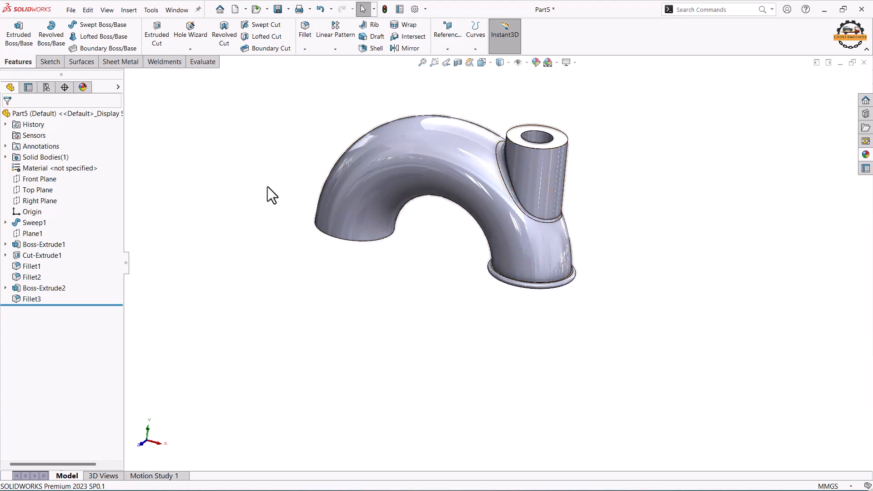
# - Set up a mirror about the Right Plane for the branch extrusion, bore cut, flange extrusion and all three fillets
pyautogui.click(48, 246)
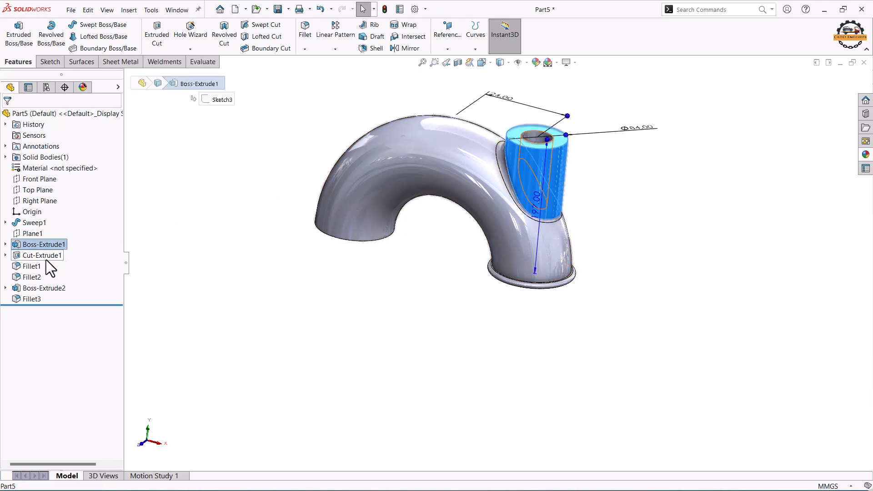
pyautogui.keyDown('shift'); pyautogui.click(37, 299); pyautogui.keyUp('shift')
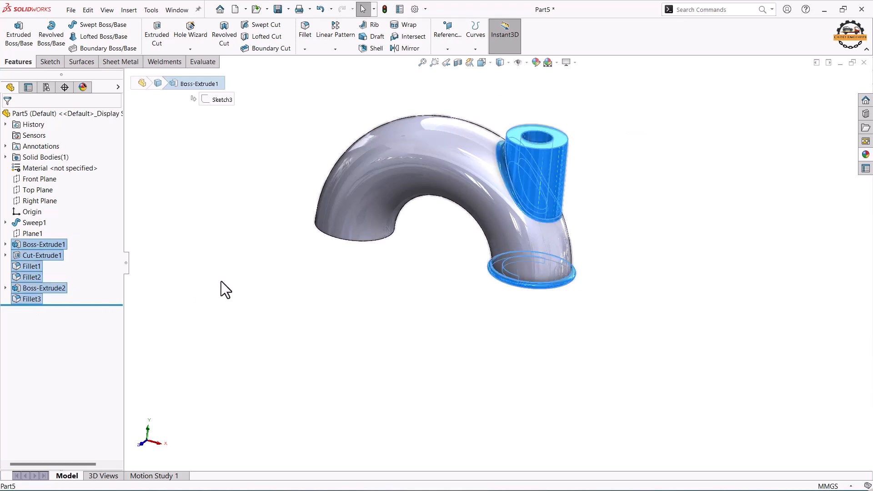
pyautogui.keyDown('ctrl'); pyautogui.moveTo(339, 103); pyautogui.dragTo(370, 105, button='middle'); pyautogui.keyUp('ctrl')
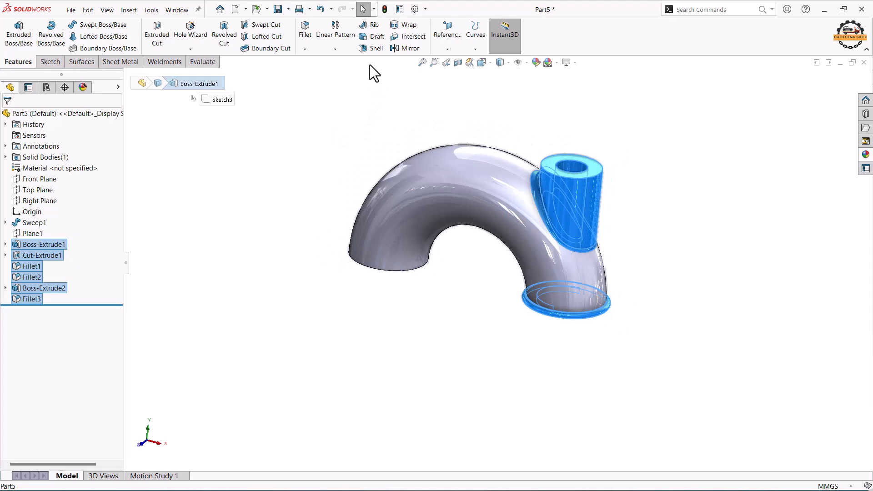
pyautogui.click(407, 47)
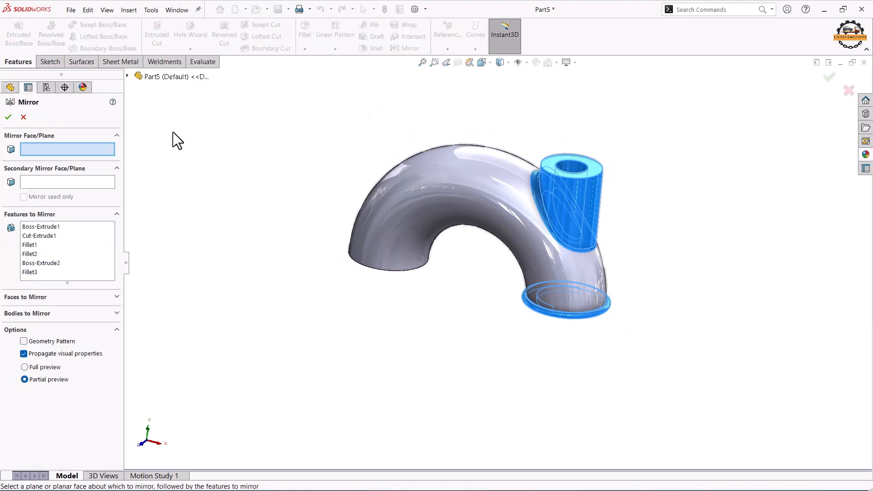
pyautogui.click(127, 76)
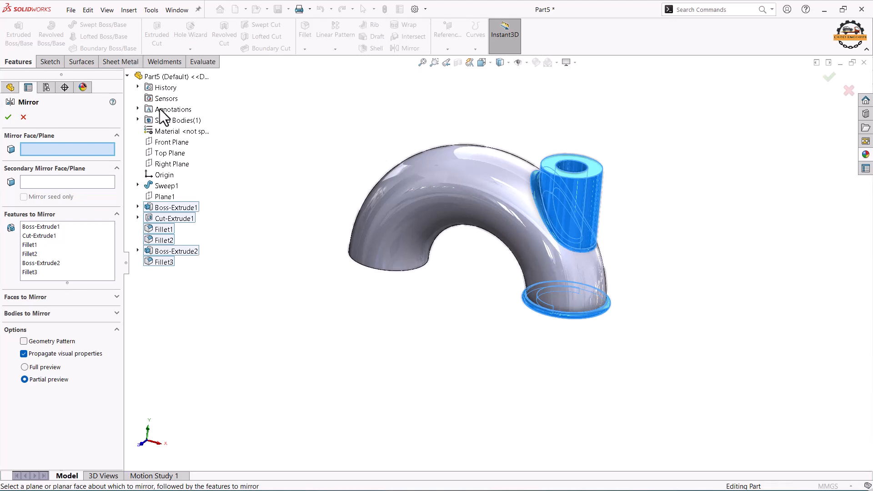
pyautogui.click(170, 163)
pyautogui.click(9, 116)
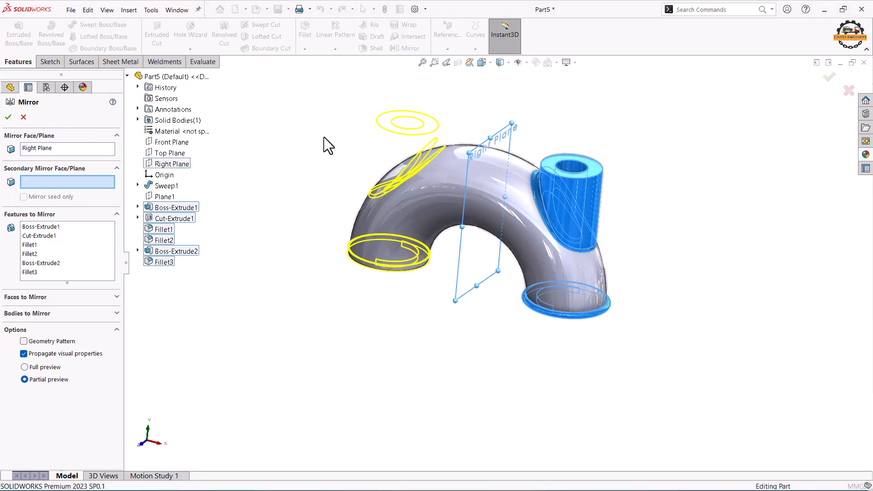
pyautogui.moveTo(324, 138); pyautogui.dragTo(319, 150, button='middle')
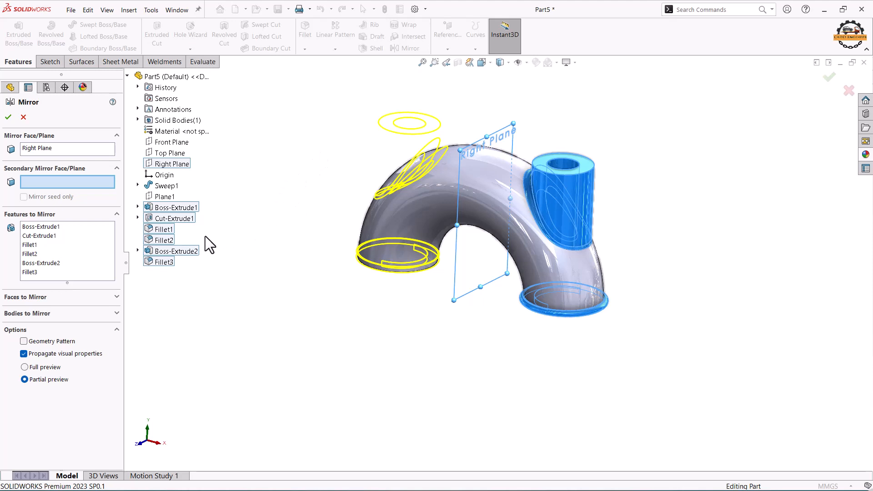
# - Remove Fillet1, Fillet2 and Fillet3 from the features to mirror and complete the mirror
pyautogui.click(32, 254)
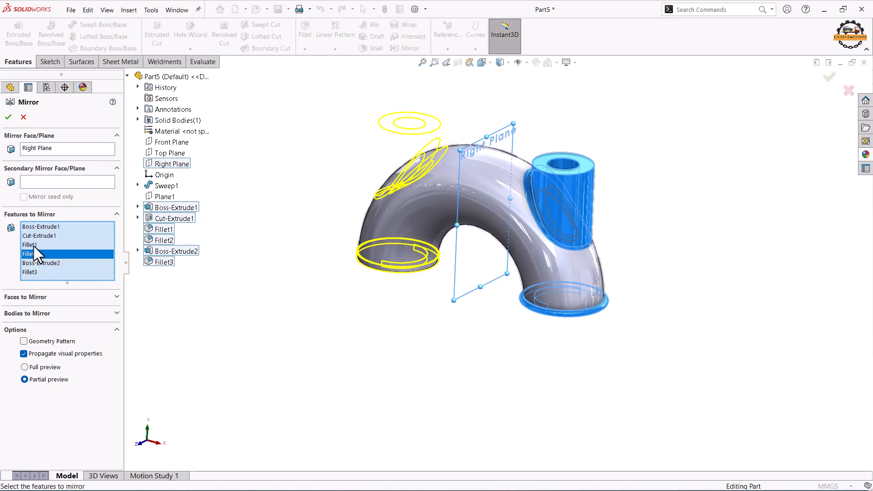
pyautogui.rightClick(33, 246)
pyautogui.click(53, 263)
pyautogui.click(31, 247)
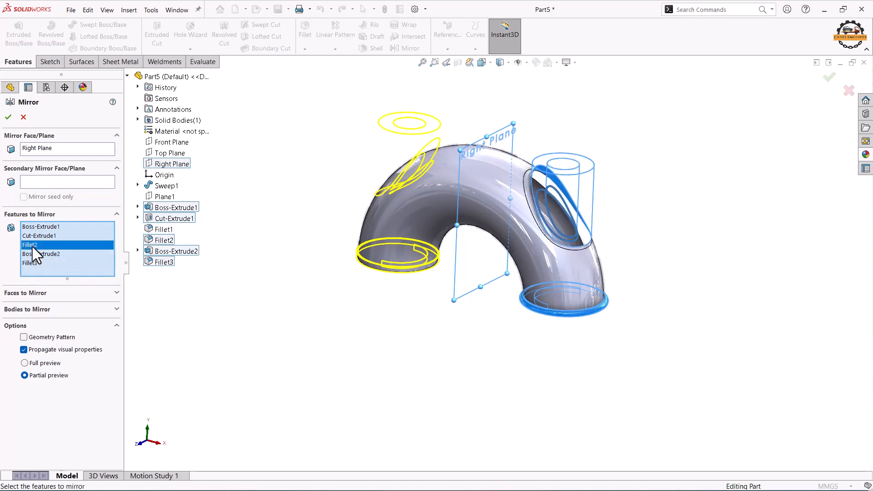
pyautogui.rightClick(32, 247)
pyautogui.click(46, 262)
pyautogui.click(35, 253)
pyautogui.rightClick(35, 253)
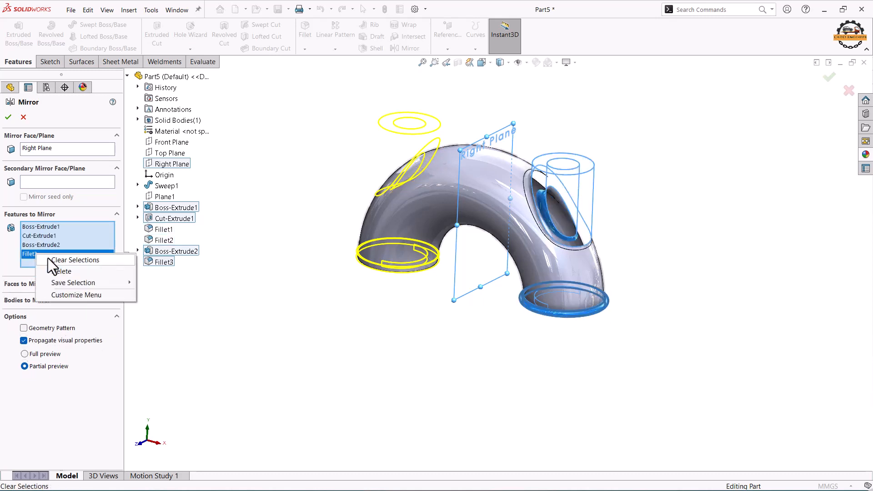
pyautogui.click(54, 271)
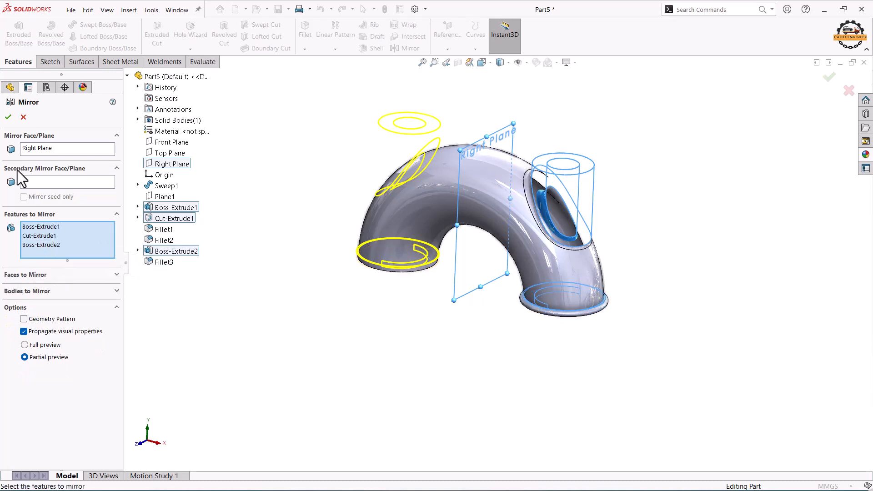
pyautogui.click(9, 117)
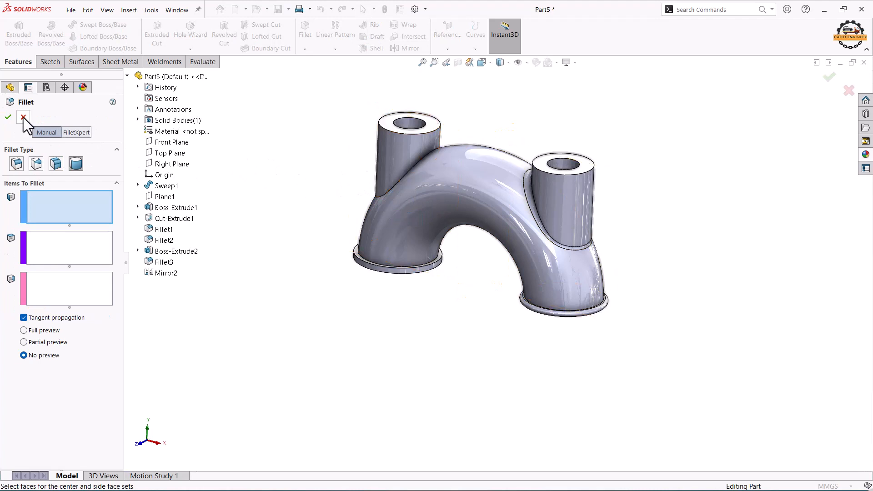
pyautogui.press('Escape')
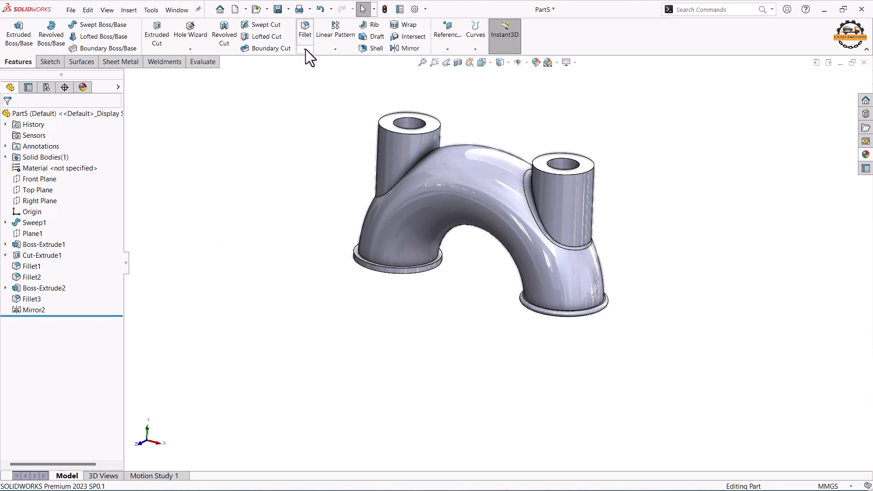
pyautogui.press('Return')
pyautogui.click(384, 193)
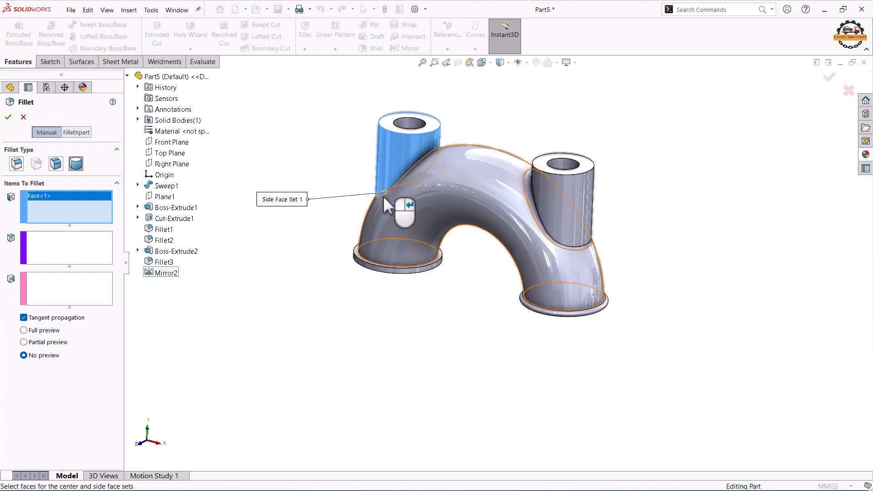
pyautogui.click(381, 189)
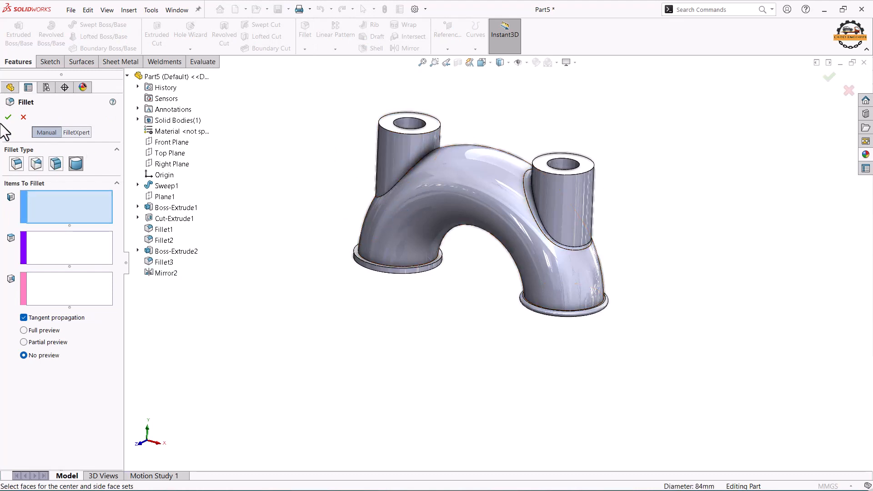
pyautogui.click(24, 118)
# - Apply a 10 mm constant size fillet to the outer and inner edges where the unfilleted branch meets the pipe bend
pyautogui.click(21, 166)
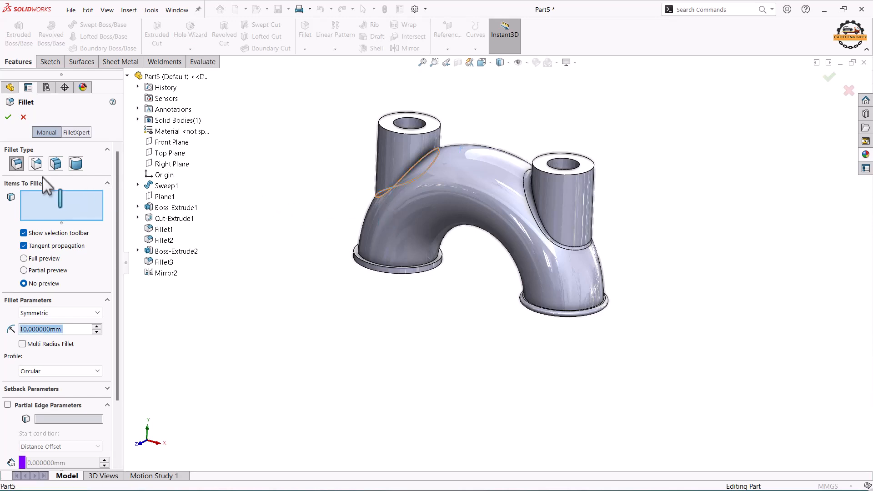
pyautogui.click(400, 182)
pyautogui.moveTo(332, 225); pyautogui.dragTo(414, 151, button='middle')
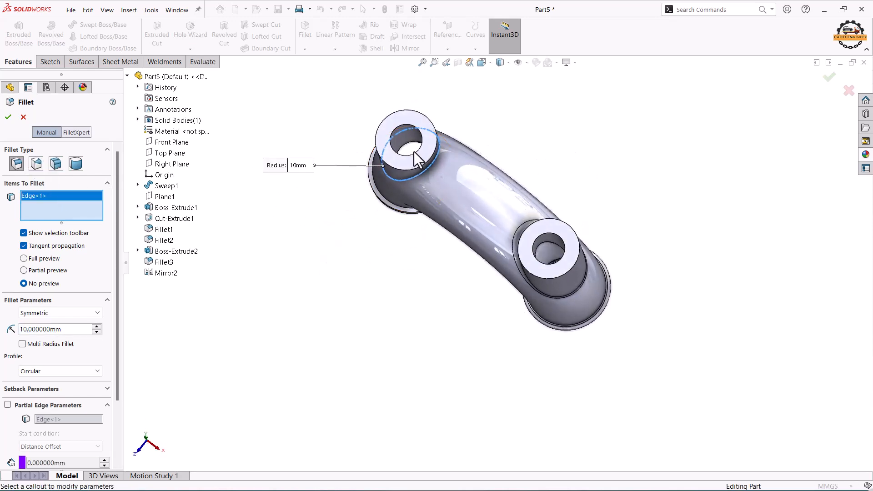
pyautogui.scroll(-5, 416, 153)
pyautogui.click(421, 181)
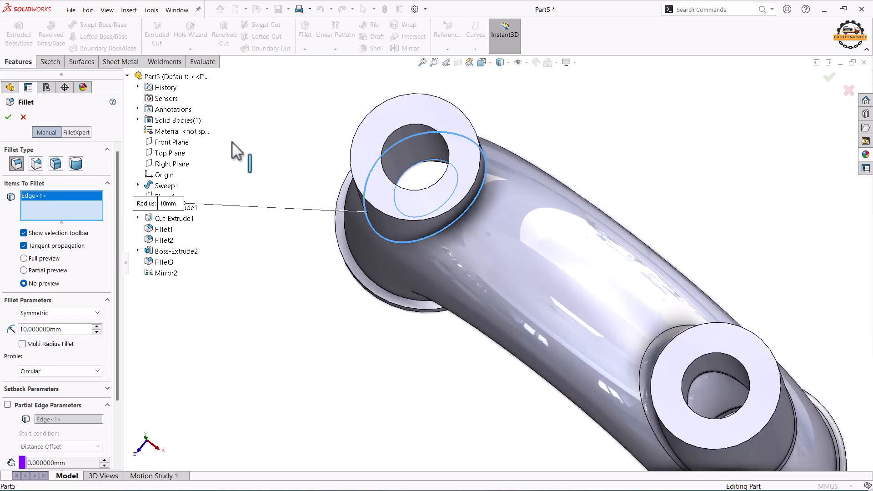
pyautogui.moveTo(338, 134); pyautogui.dragTo(287, 123, button='middle')
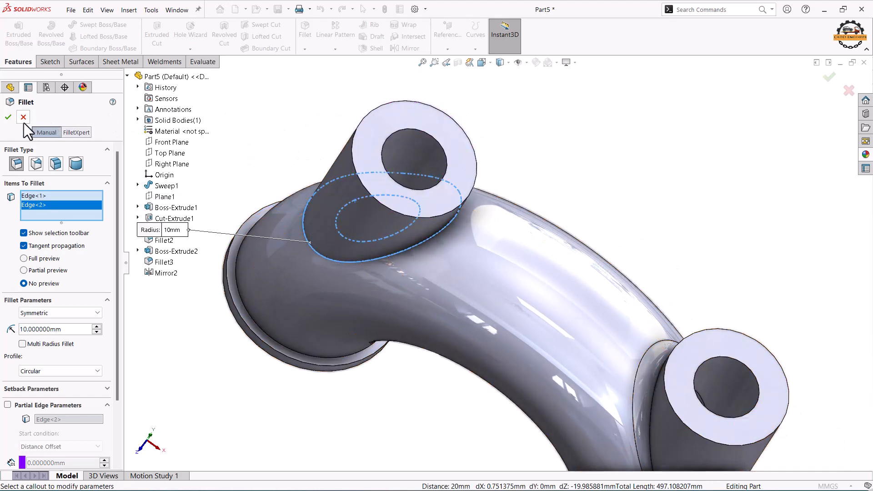
pyautogui.click(8, 118)
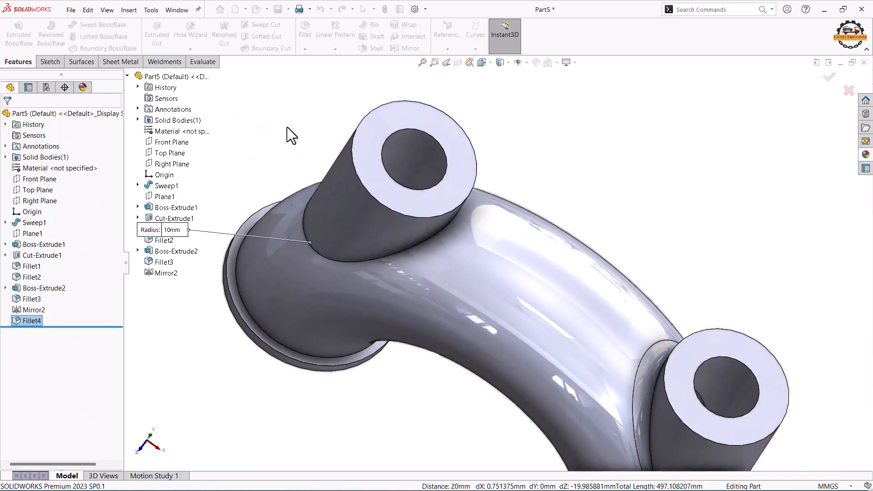
# - Set up a full round fillet for the end flange that still has a square rim
pyautogui.press('f')
pyautogui.moveTo(411, 268); pyautogui.dragTo(416, 152, button='middle')
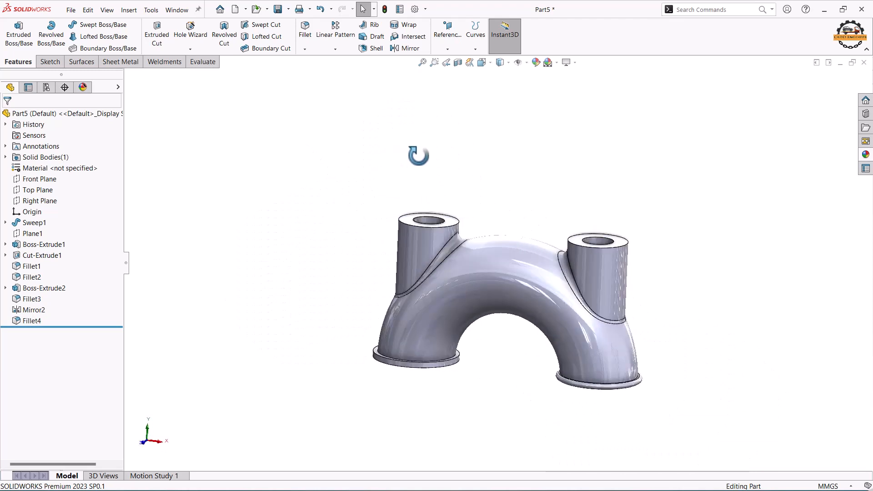
pyautogui.click(303, 34)
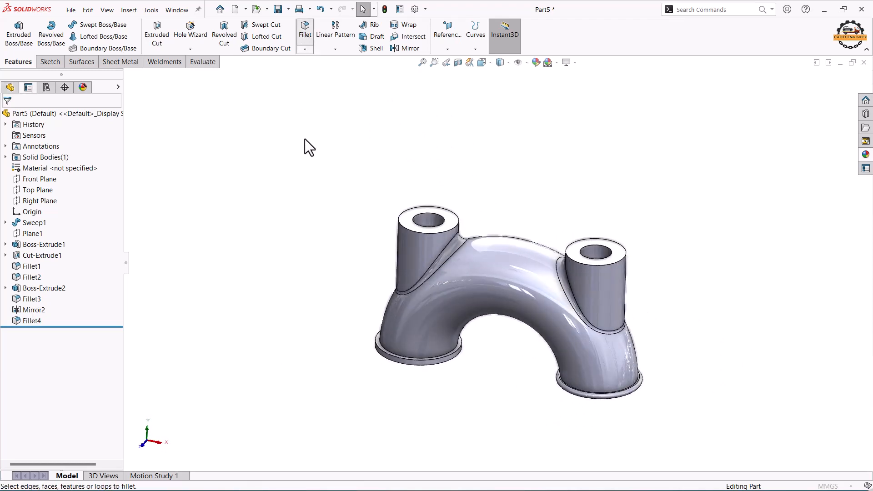
pyautogui.click(76, 168)
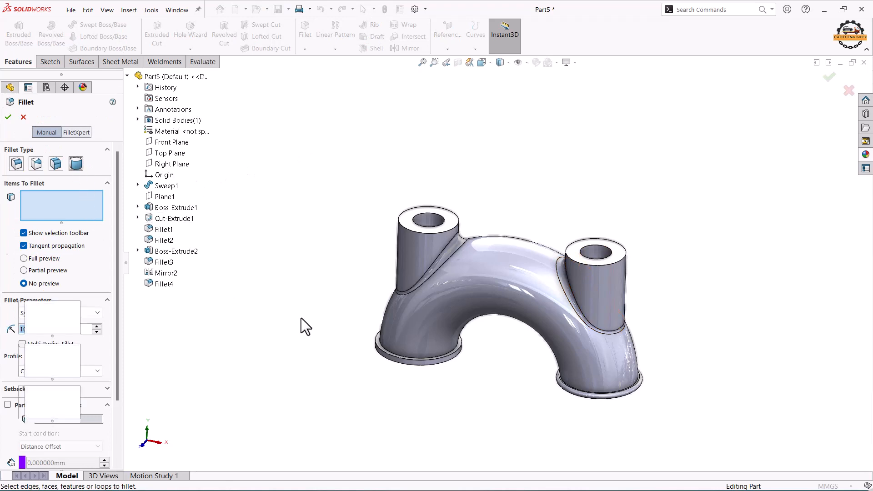
pyautogui.scroll(-5, 396, 353)
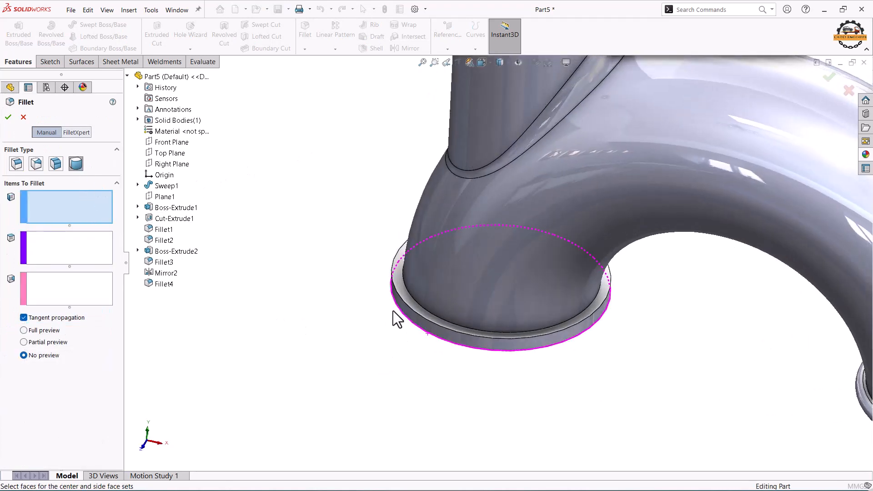
pyautogui.click(399, 288)
pyautogui.moveTo(395, 321)
pyautogui.mouseDown(button='middle')
pyautogui.moveTo(409, 295)
pyautogui.moveTo(394, 304)
pyautogui.mouseUp(button='middle')
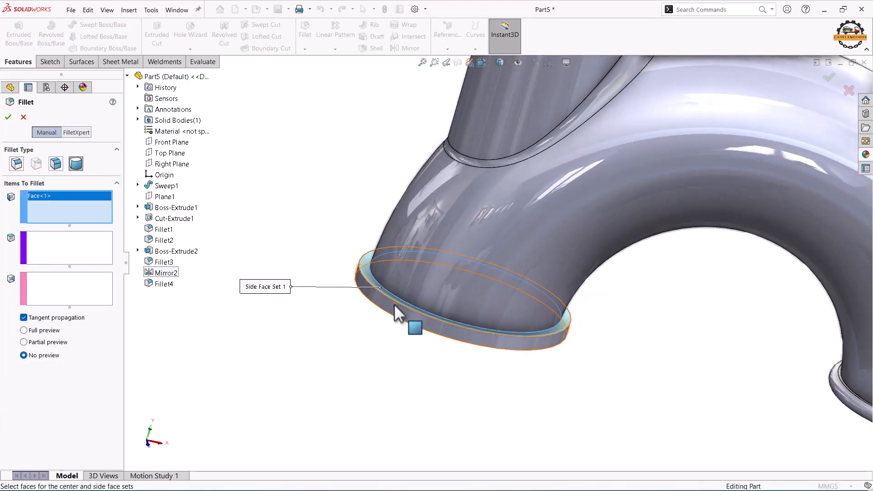
pyautogui.click(393, 304)
pyautogui.moveTo(345, 342); pyautogui.dragTo(355, 308, button='middle')
pyautogui.click(355, 307)
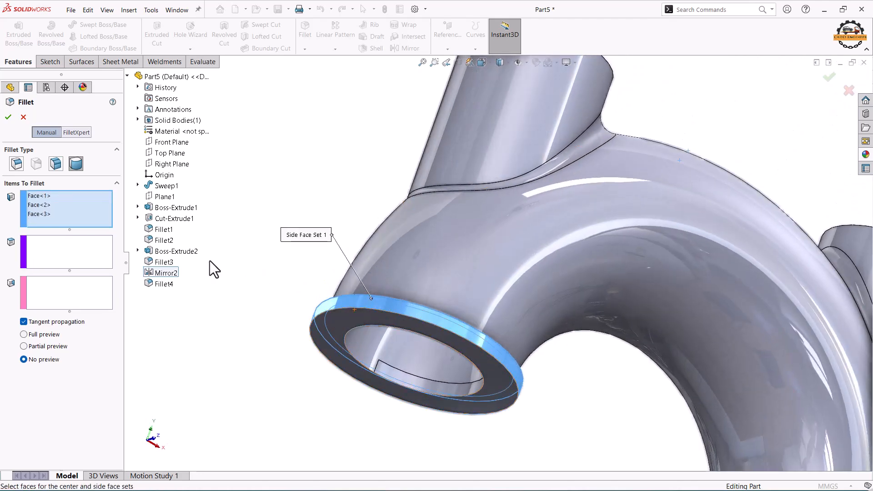
pyautogui.rightClick(63, 200)
pyautogui.click(97, 205)
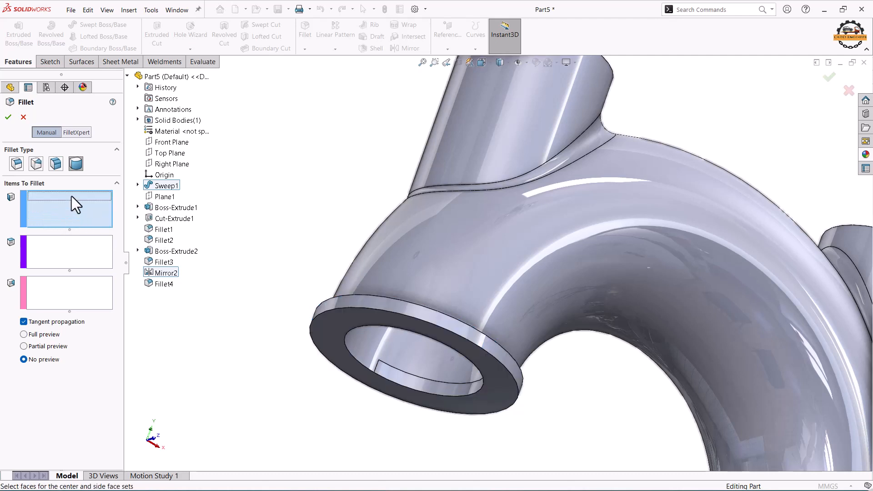
# - Round the flange rim with its upper face as side set 1, outer edge face as center set and lower face as side set 2
pyautogui.moveTo(299, 229); pyautogui.dragTo(284, 293, button='middle')
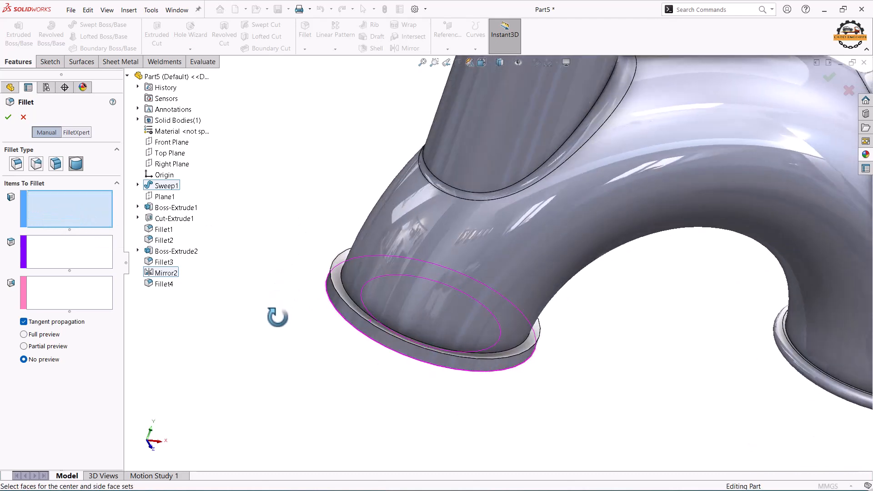
pyautogui.click(337, 269)
pyautogui.click(70, 254)
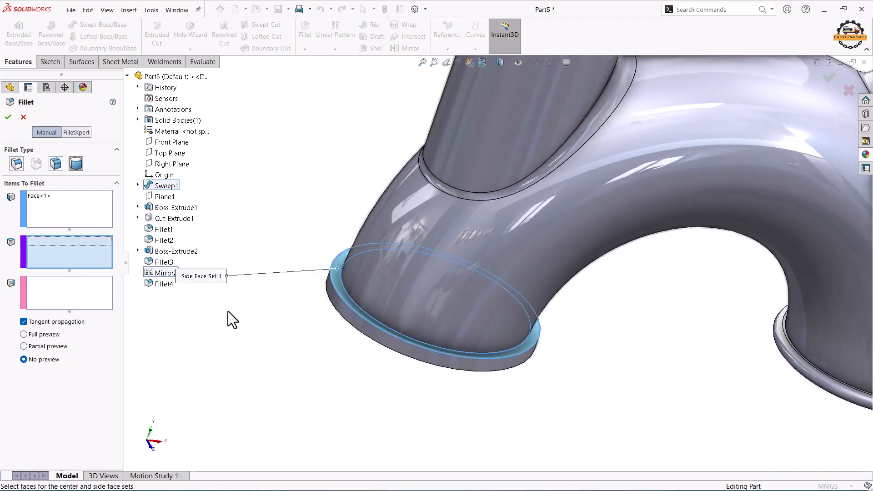
pyautogui.click(334, 310)
pyautogui.click(97, 298)
pyautogui.moveTo(220, 328); pyautogui.dragTo(302, 322, button='middle')
pyautogui.click(294, 312)
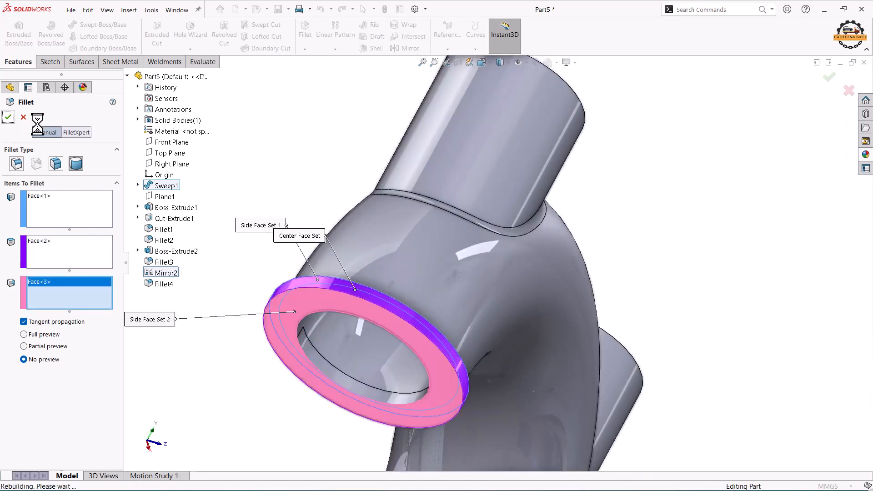
pyautogui.click(317, 176)
# - Examine the filleted pipe bend from several sides and in a four-view layout, and return to a single view
pyautogui.scroll(3, 318, 176)
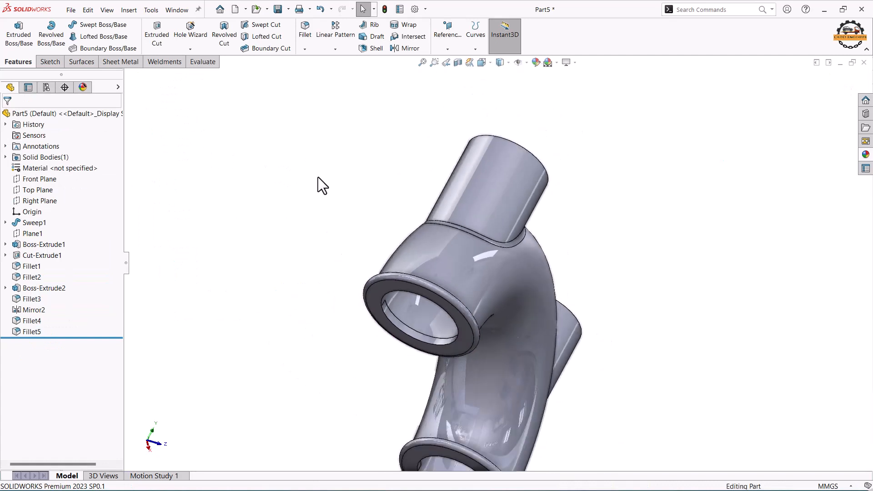
pyautogui.moveTo(390, 186); pyautogui.dragTo(510, 293, button='middle')
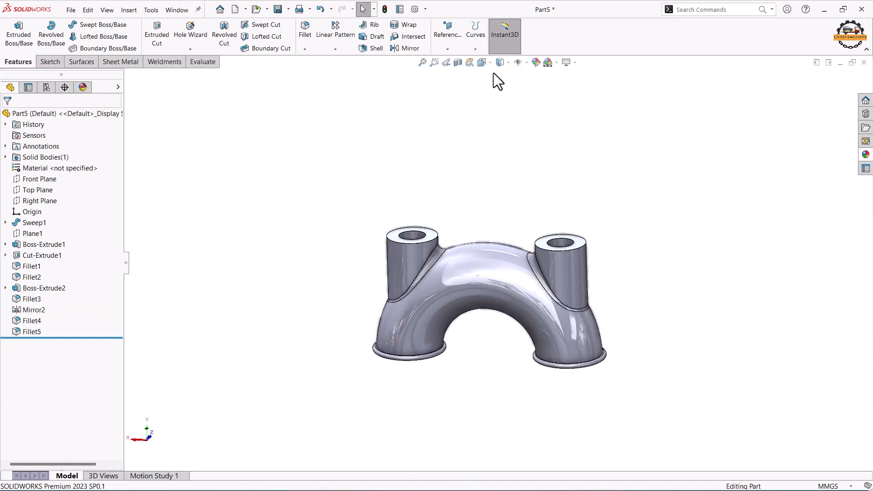
pyautogui.click(482, 62)
pyautogui.click(521, 126)
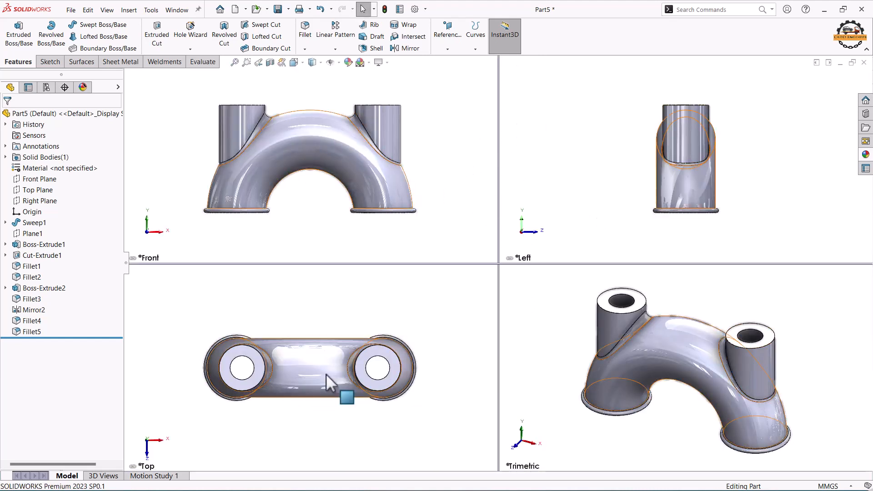
pyautogui.scroll(2, 607, 350)
pyautogui.scroll(-1, 615, 372)
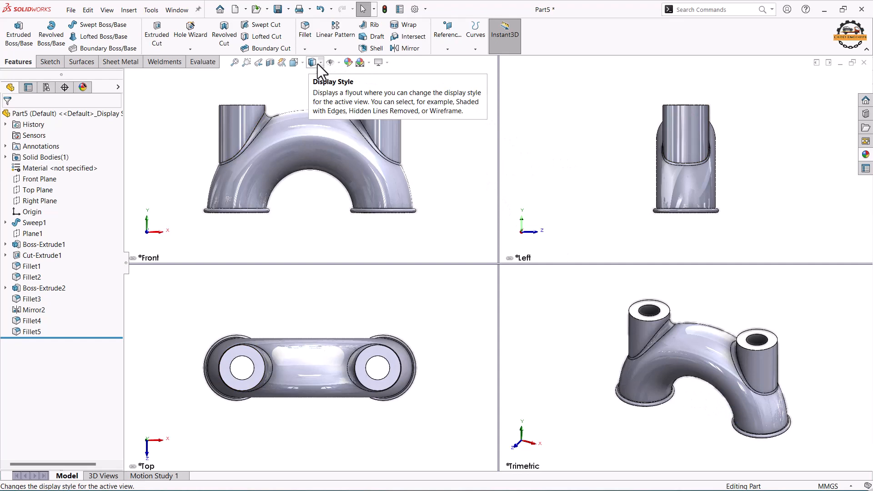
pyautogui.click(303, 63)
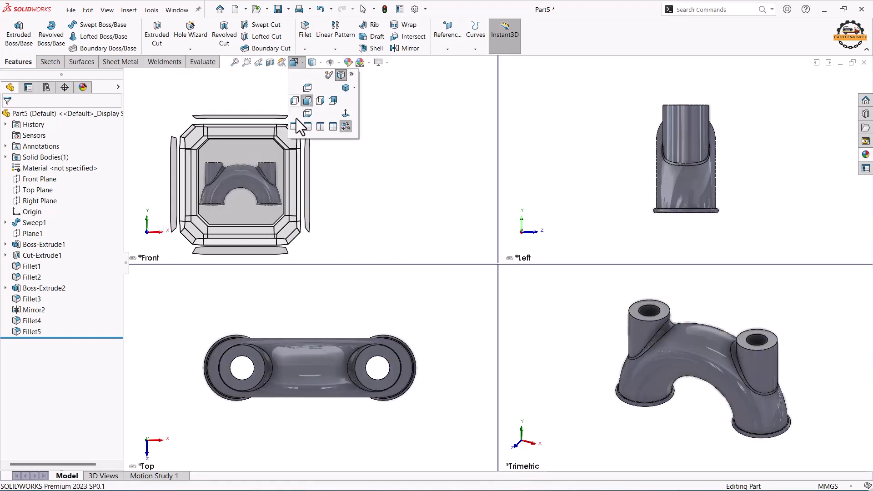
pyautogui.click(295, 126)
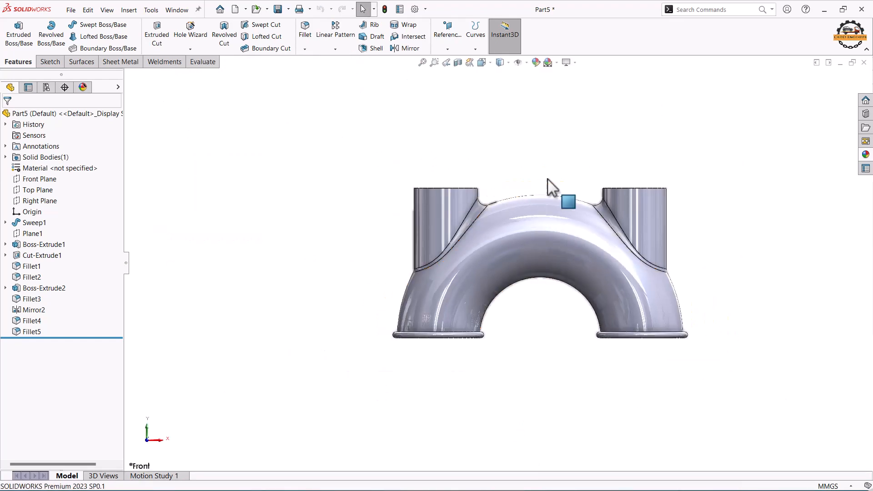
pyautogui.click(569, 202)
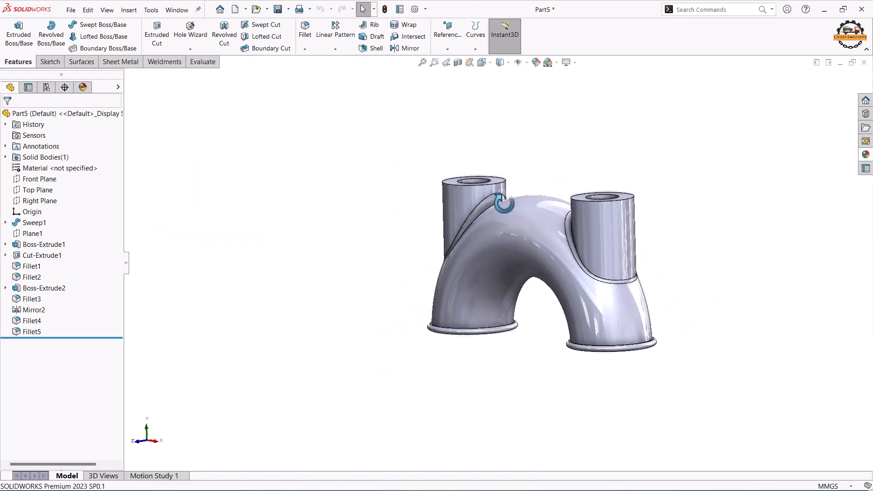
# - Apply the brushed brass metal appearance to the whole part
pyautogui.click(536, 63)
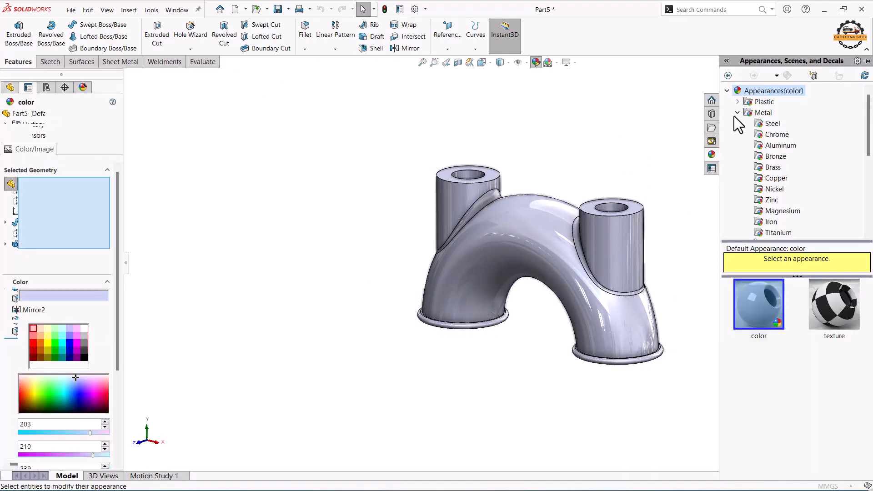
pyautogui.click(776, 135)
pyautogui.click(774, 168)
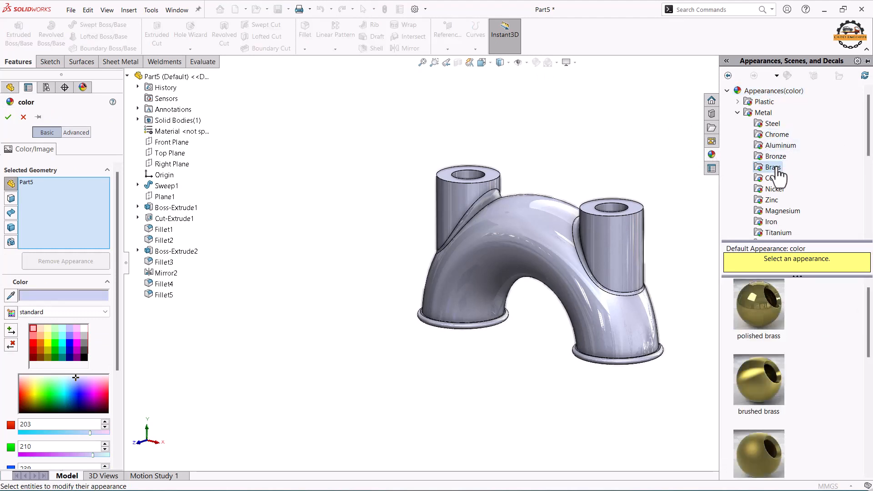
pyautogui.click(763, 381)
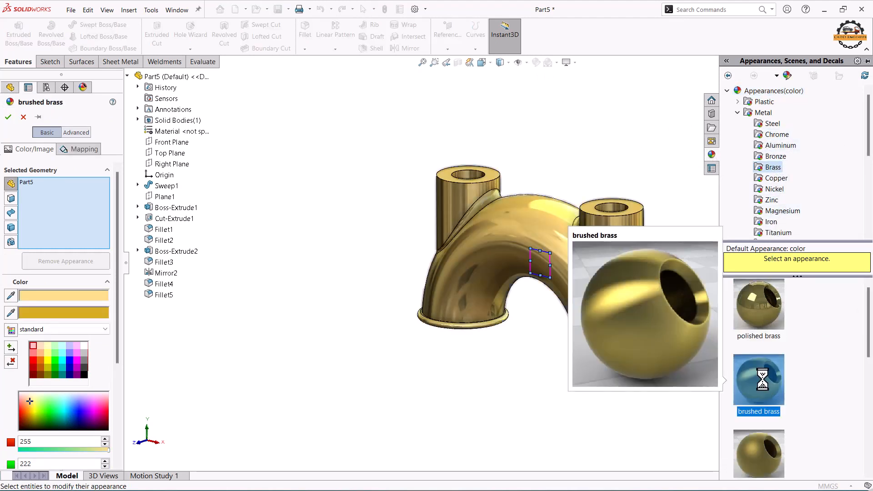
pyautogui.click(9, 117)
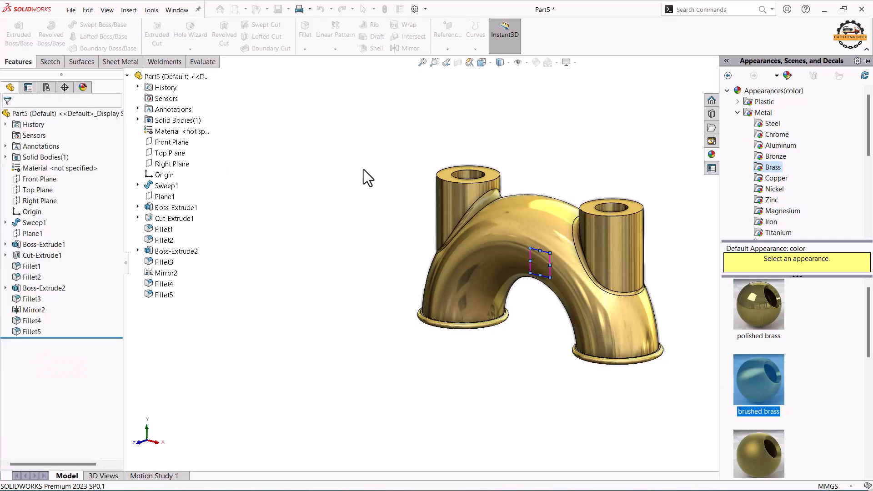